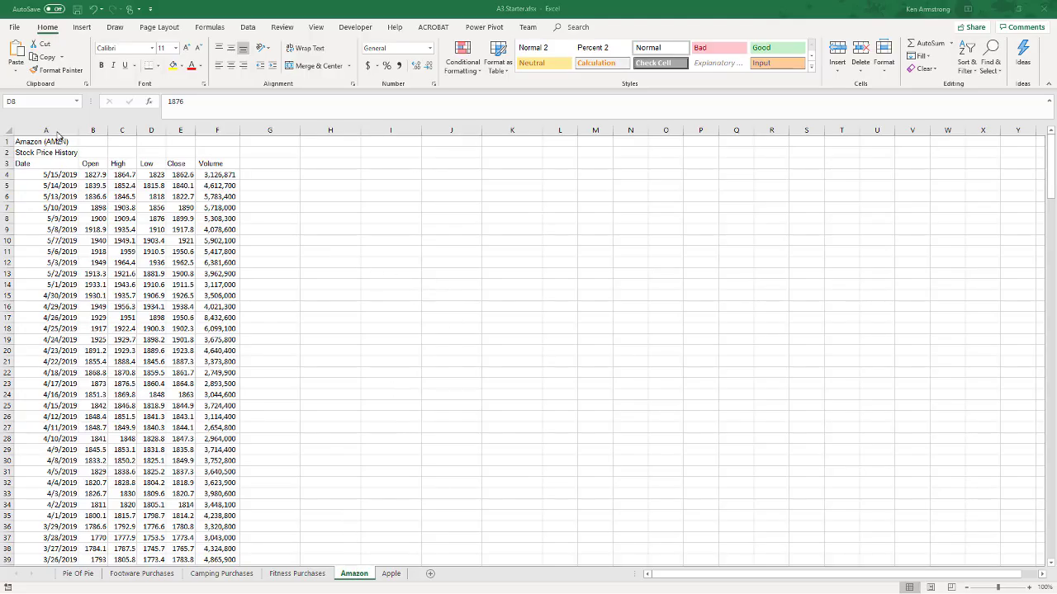
- Look through the Date, Open, High, Low, Close and Volume columns of the Amazon stock data one by one
{"action": "left_click", "coordinate": [56, 130]}
{"action": "left_click", "coordinate": [56, 130]}
{"action": "left_click", "coordinate": [93, 130]}
{"action": "left_click", "coordinate": [121, 130]}
{"action": "left_click", "coordinate": [150, 131]}
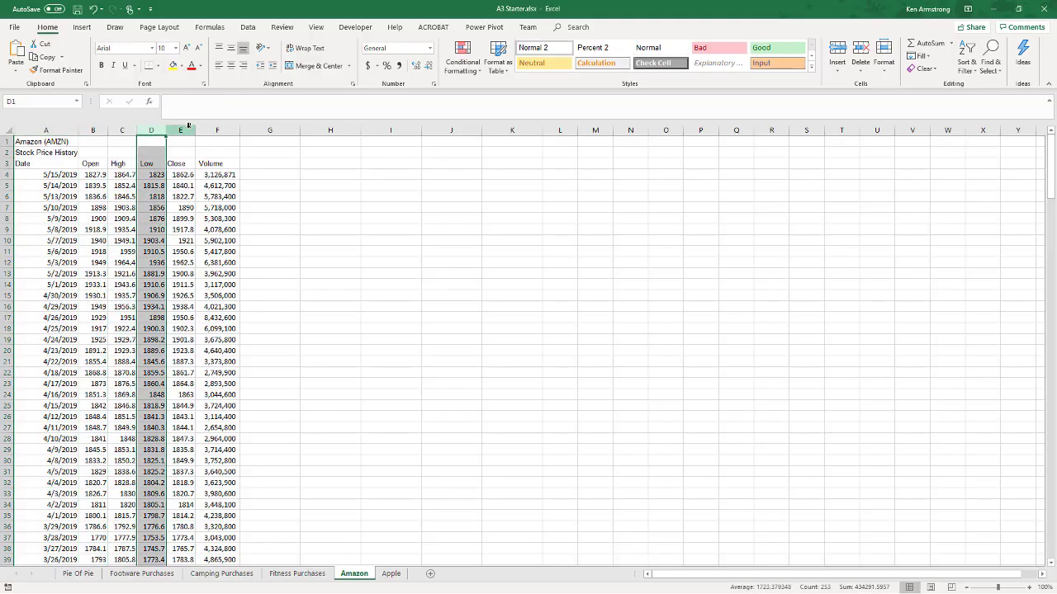
{"action": "left_click", "coordinate": [181, 130]}
{"action": "left_click", "coordinate": [222, 130]}
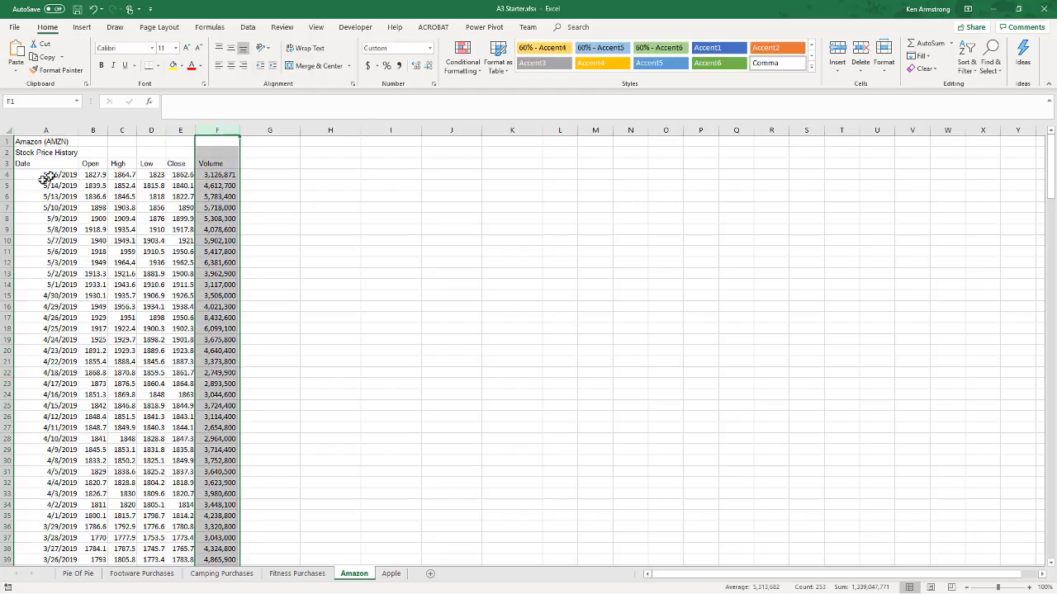
- Insert a line chart of the Date, Close and Volume data in rows 3 to 35
{"action": "left_click_drag", "start_coordinate": [41, 164], "coordinate": [49, 516]}
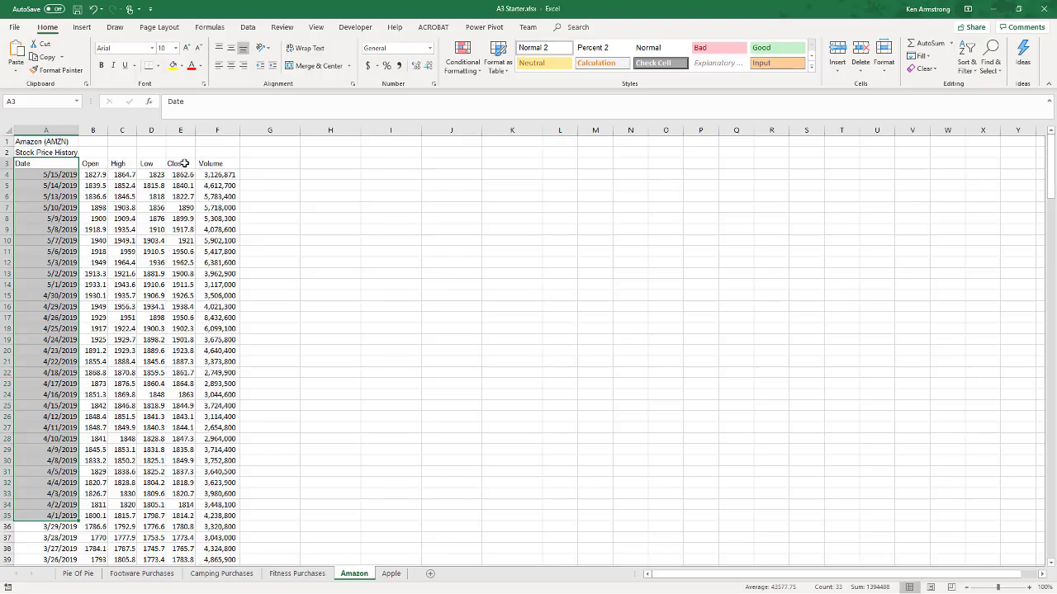
{"action": "left_click_drag", "start_coordinate": [185, 163], "coordinate": [232, 514]}
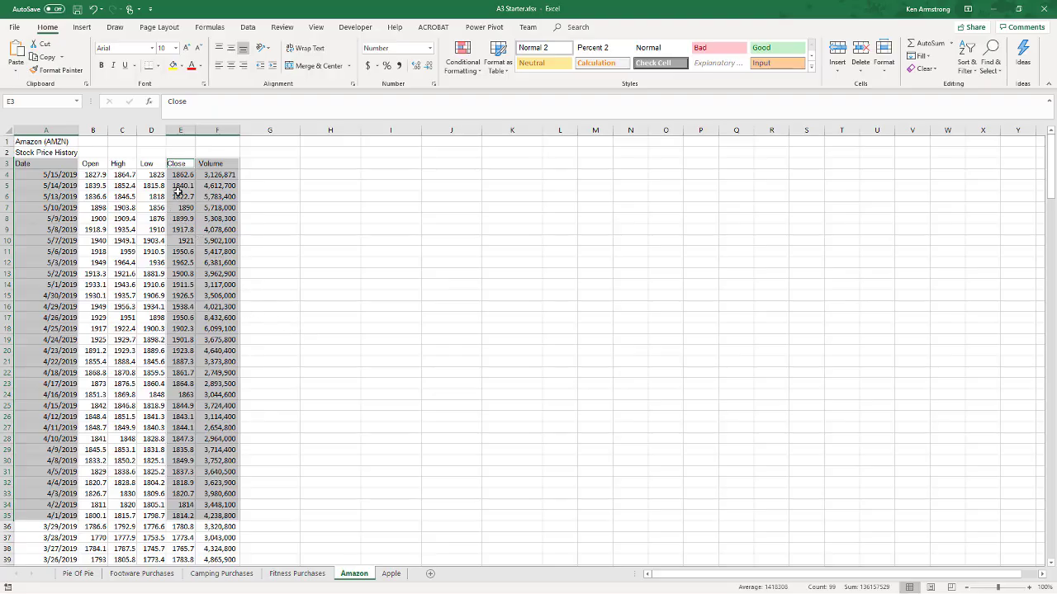
{"action": "left_click", "coordinate": [81, 27]}
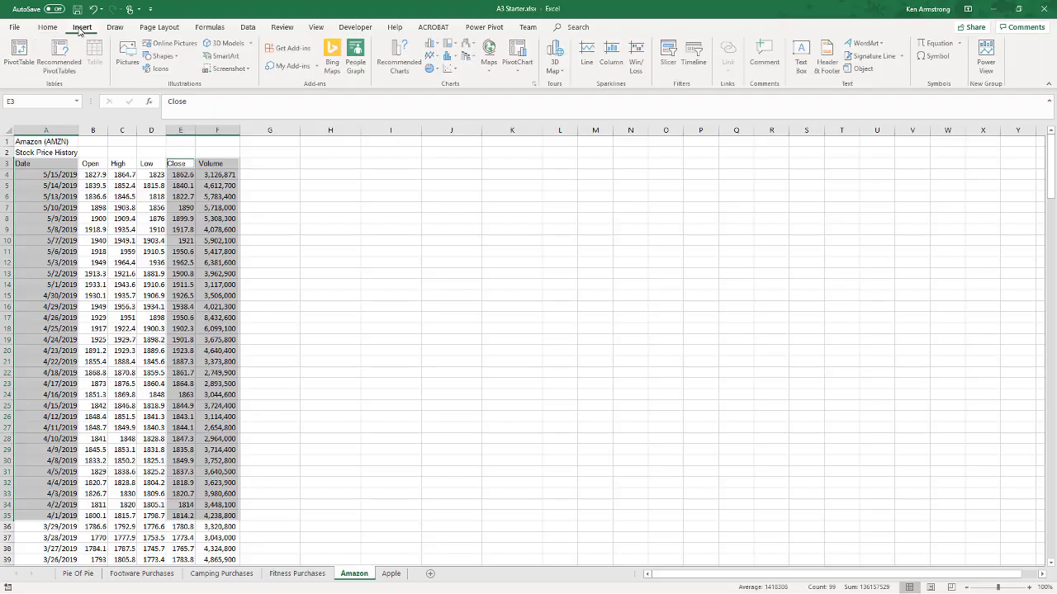
{"action": "left_click", "coordinate": [535, 85]}
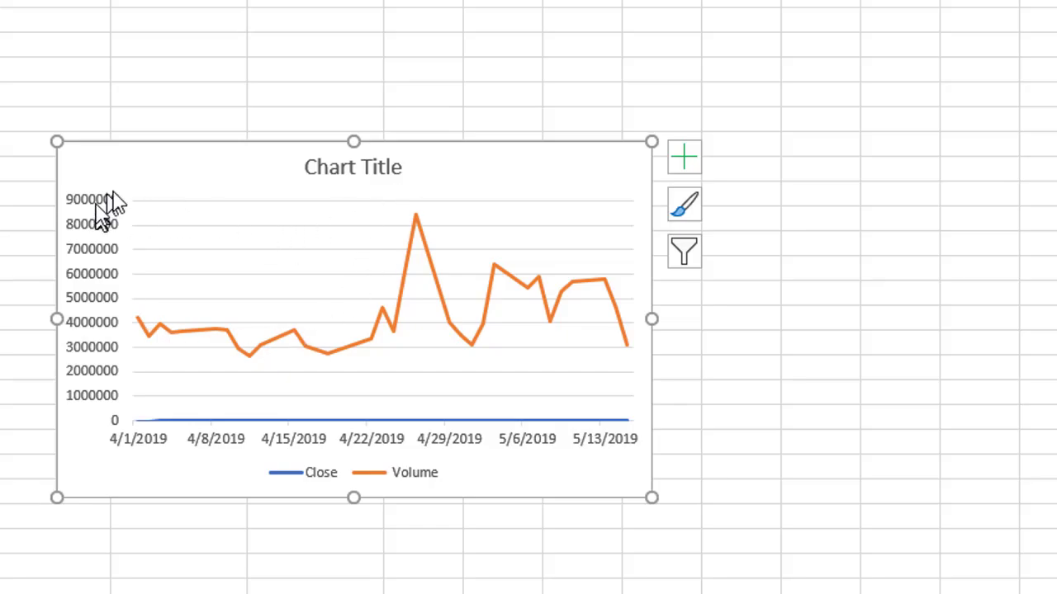
- Change the chart to a combo with Close as clustered columns on the secondary axis and Volume as a line, and enlarge it
{"action": "mouse_move", "coordinate": [301, 427]}
{"action": "mouse_move", "coordinate": [211, 428]}
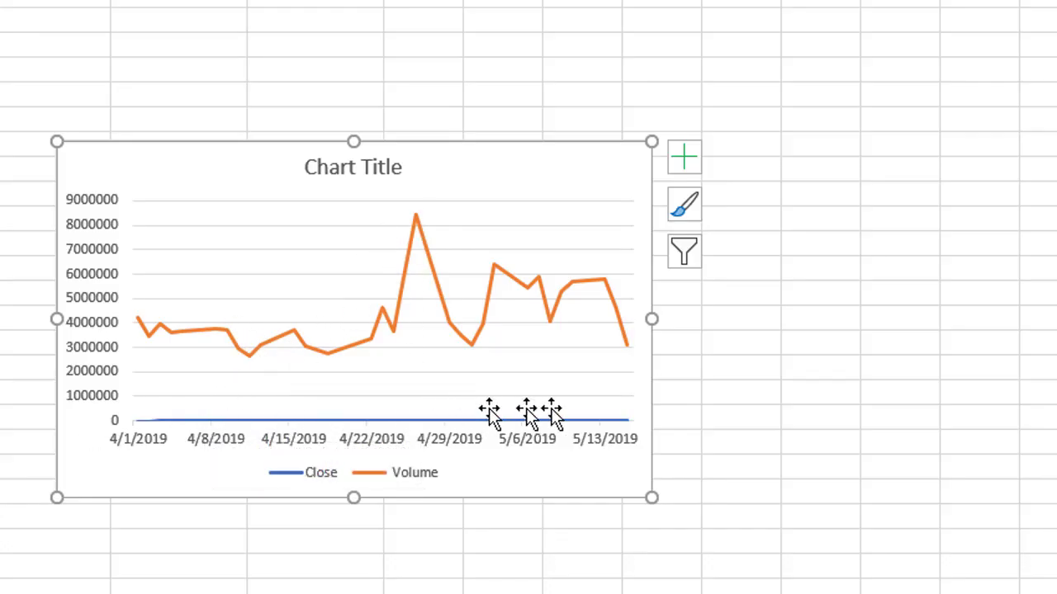
{"action": "mouse_move", "coordinate": [607, 431]}
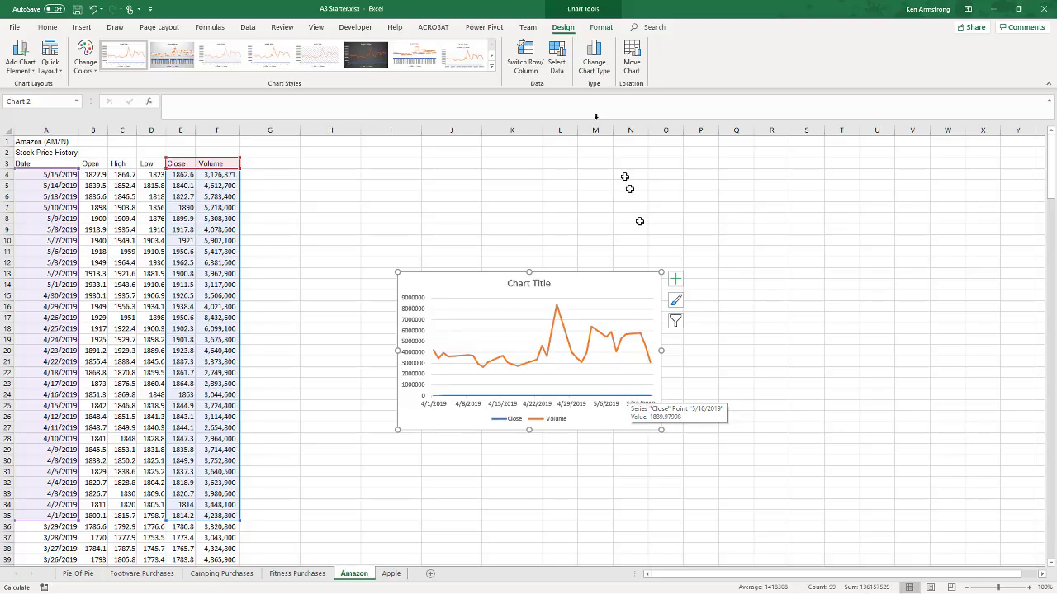
{"action": "left_click", "coordinate": [600, 58]}
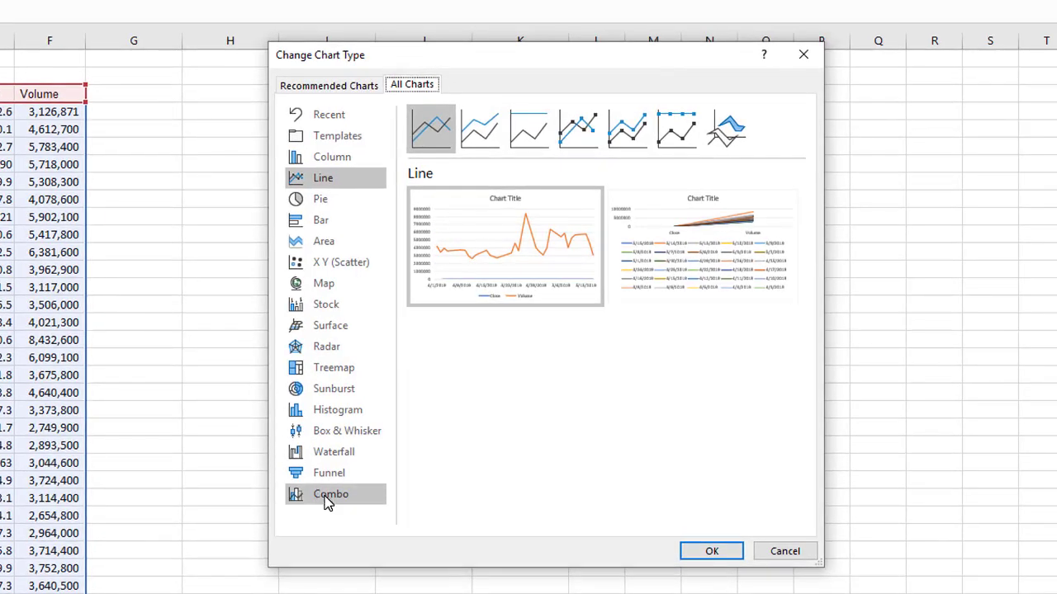
{"action": "left_click", "coordinate": [328, 500]}
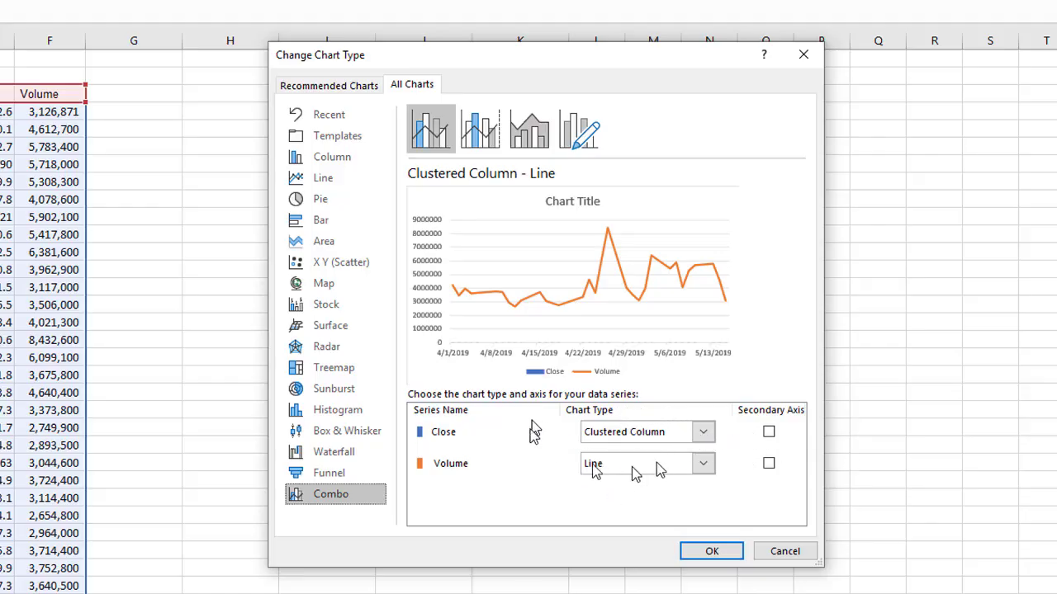
{"action": "left_click", "coordinate": [769, 434]}
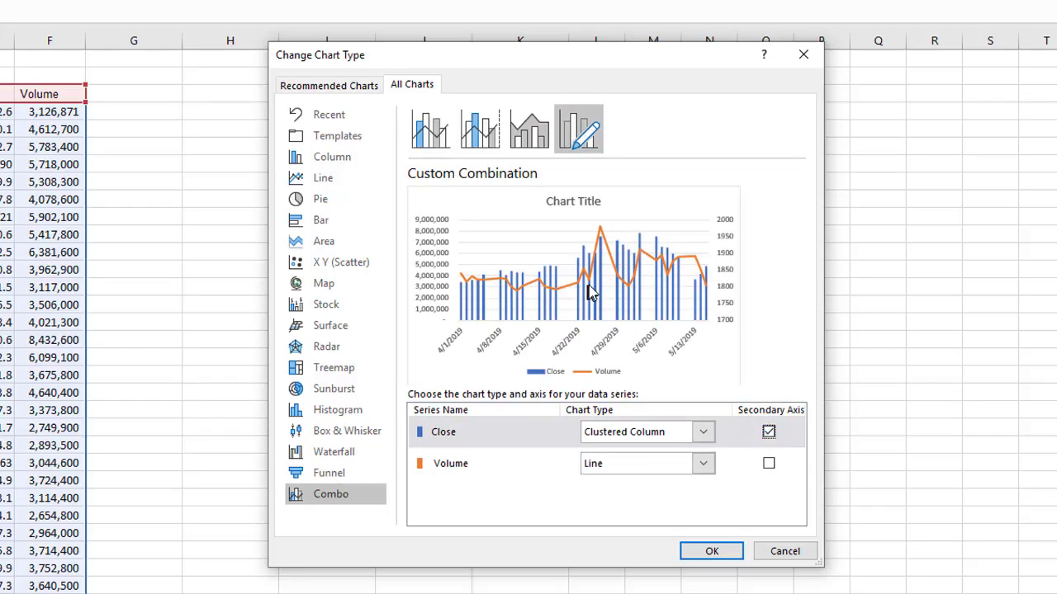
{"action": "left_click", "coordinate": [715, 551]}
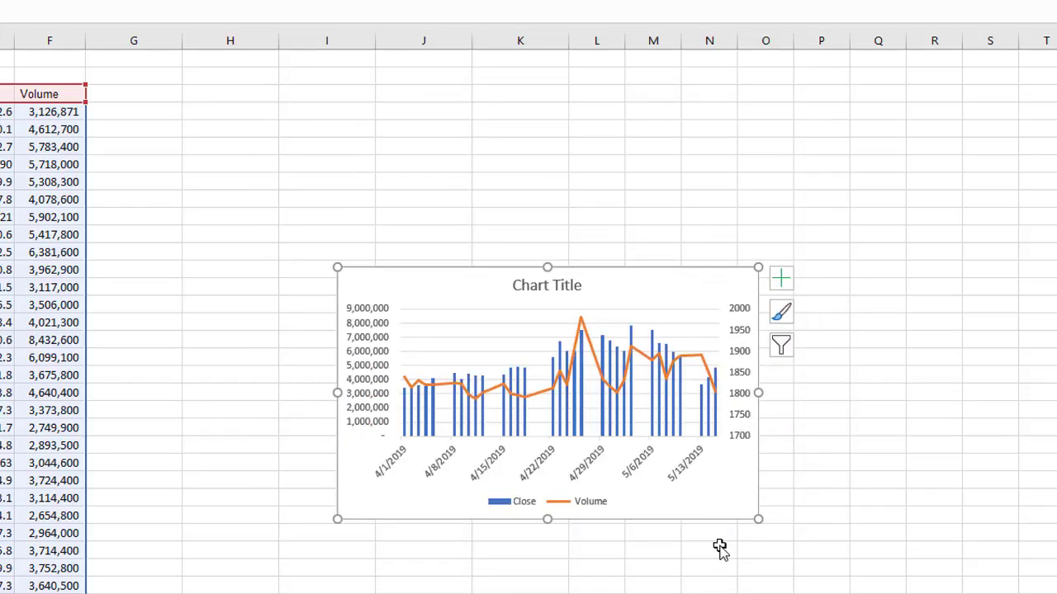
{"action": "left_click_drag", "start_coordinate": [760, 266], "coordinate": [974, 98]}
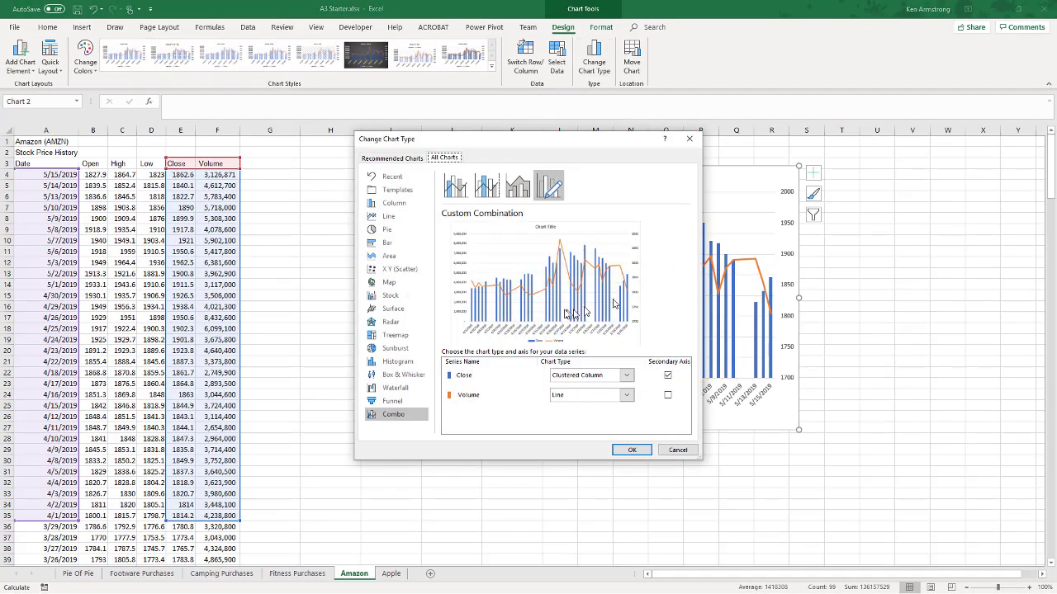
- Try the Line and Pie chart types for the Close series in the combo chart settings
{"action": "left_click", "coordinate": [626, 375]}
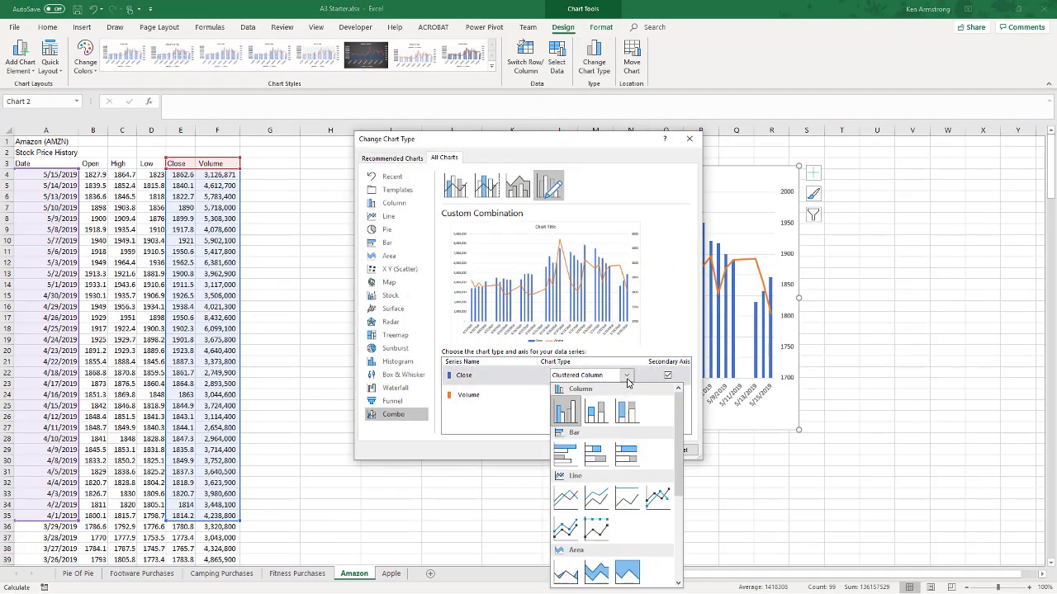
{"action": "left_click", "coordinate": [567, 505]}
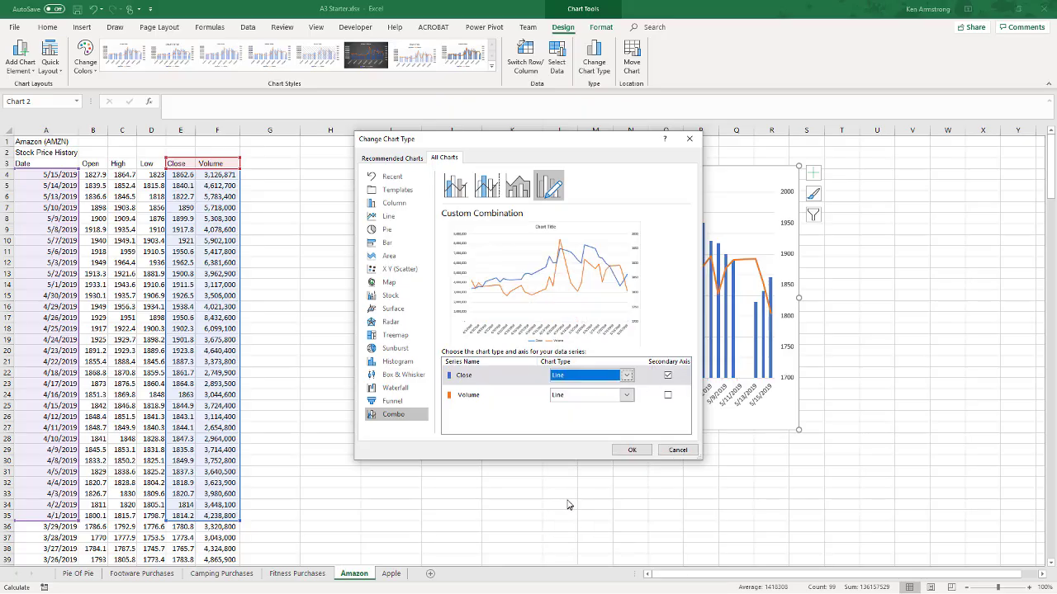
{"action": "left_click", "coordinate": [628, 376]}
{"action": "scroll", "coordinate": [596, 458], "scroll_direction": "down", "scroll_amount": 5}
{"action": "left_click", "coordinate": [566, 455]}
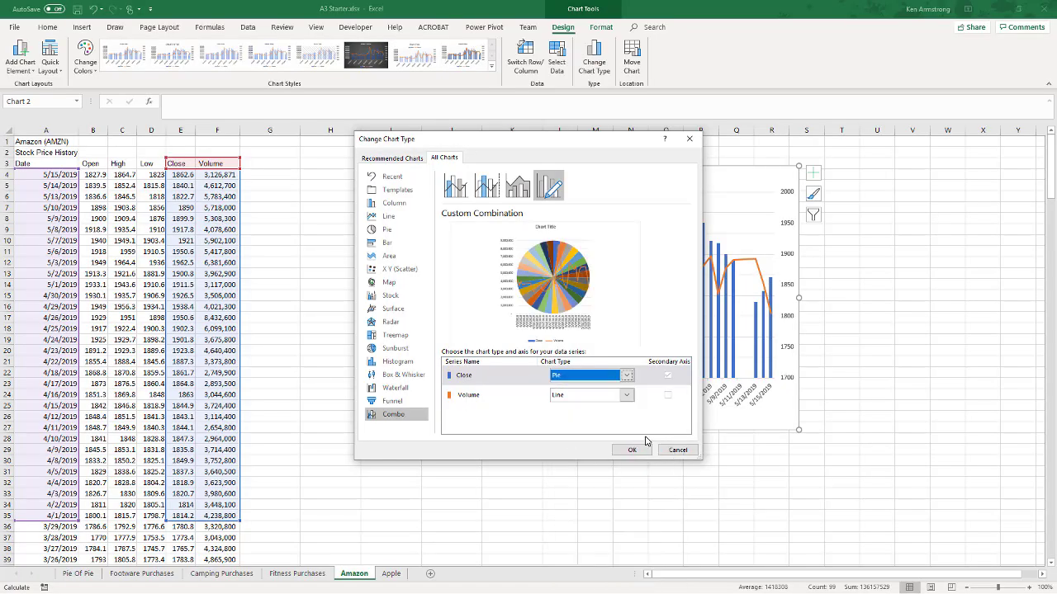
- Apply Line as the Close series' chart type and delete the combo chart
{"action": "left_click", "coordinate": [626, 377]}
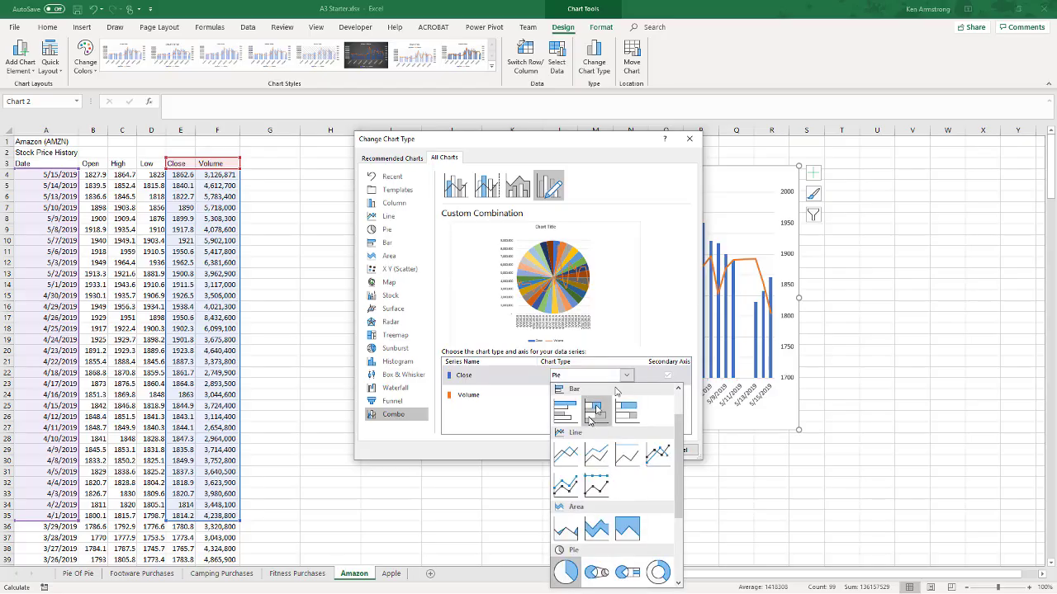
{"action": "left_click", "coordinate": [567, 454]}
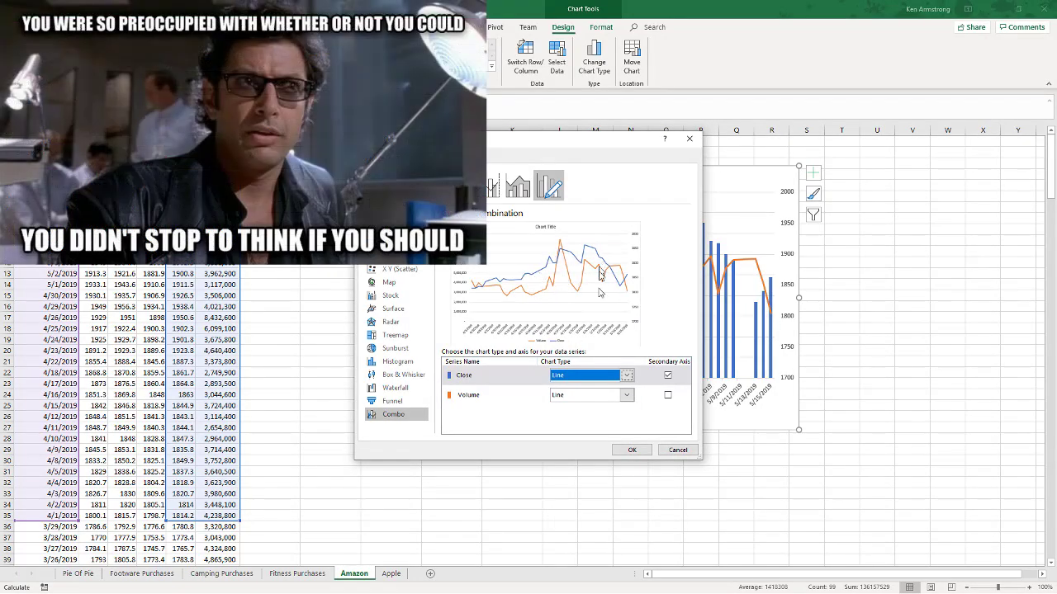
{"action": "left_click", "coordinate": [632, 450]}
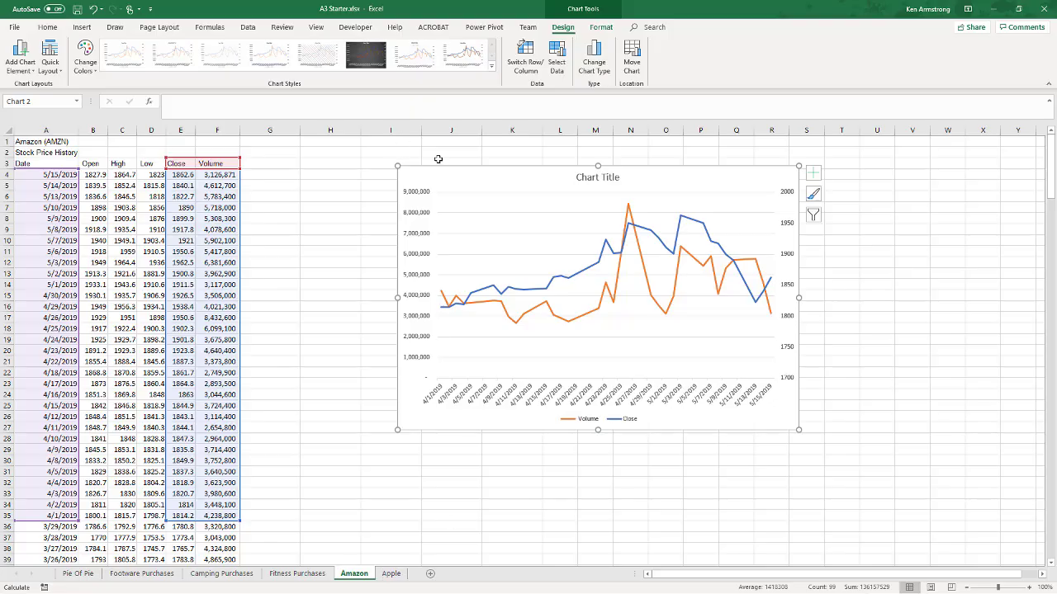
{"action": "key", "text": "Delete"}
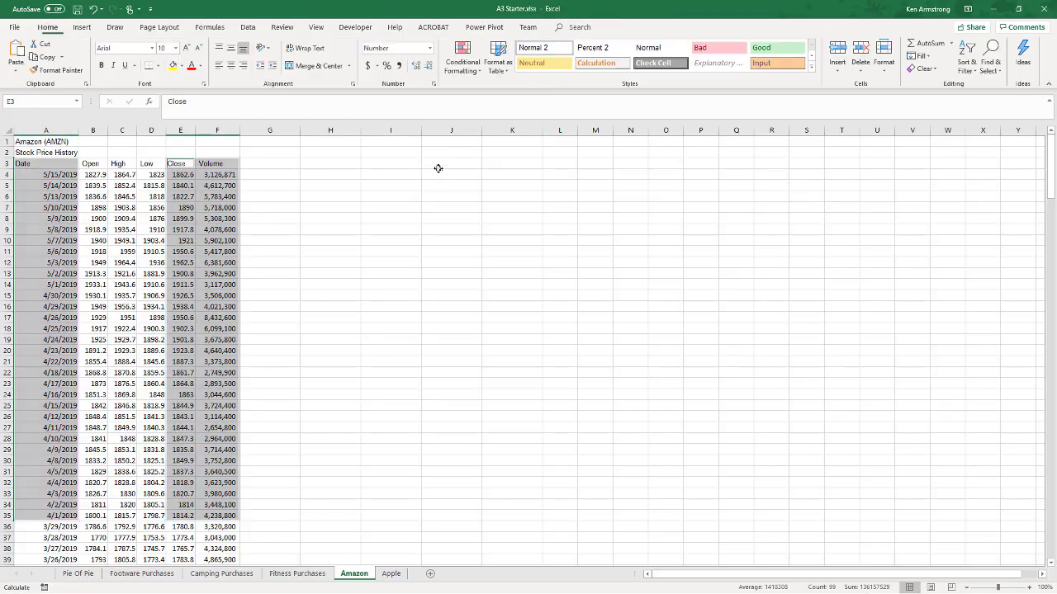
- Insert a 2-D line chart of the full Date and Close columns, rows 3 to 255, and enlarge it across about columns G to S
{"action": "left_click", "coordinate": [50, 163]}
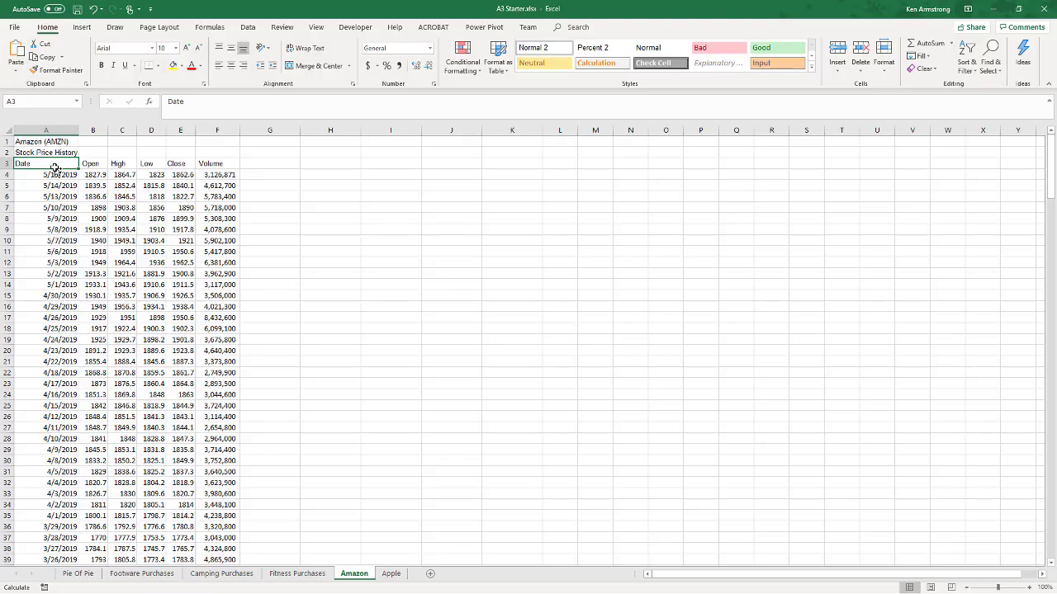
{"action": "key", "text": "ctrl+shift+Down"}
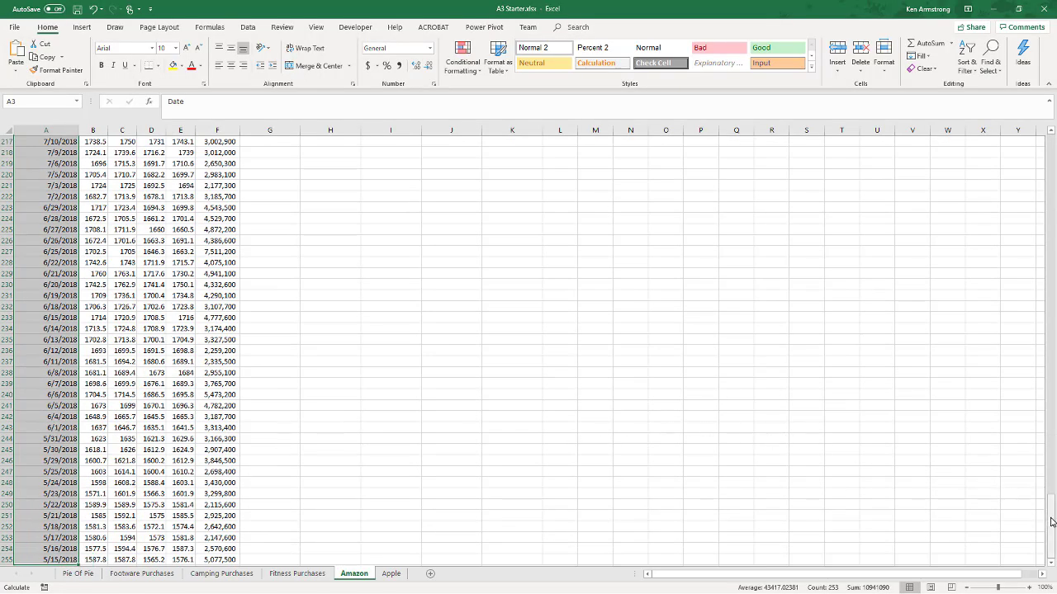
{"action": "left_click_drag", "start_coordinate": [1049, 518], "coordinate": [1048, 119]}
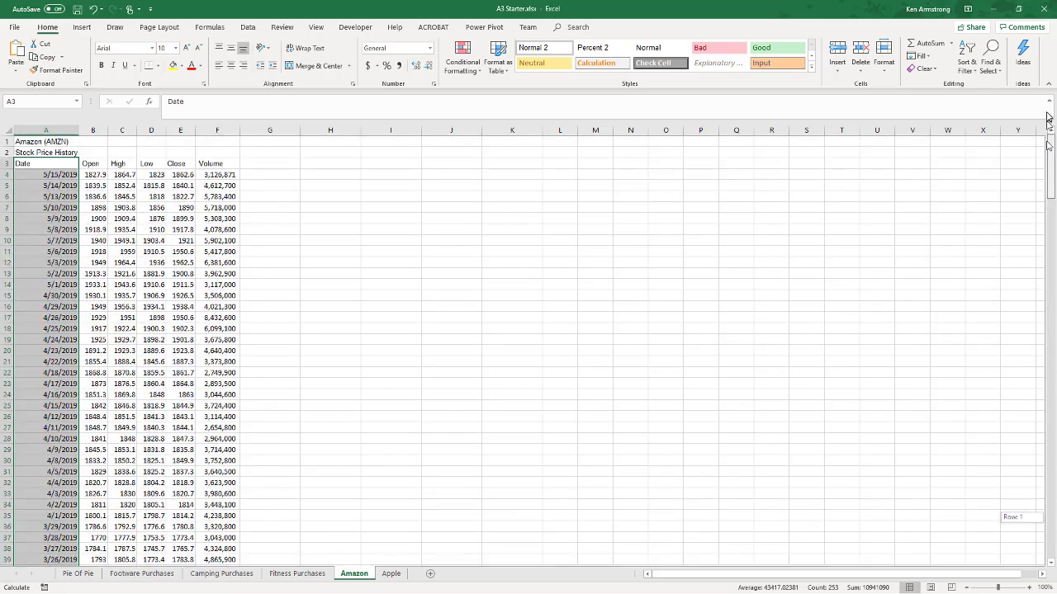
{"action": "left_click", "coordinate": [189, 163]}
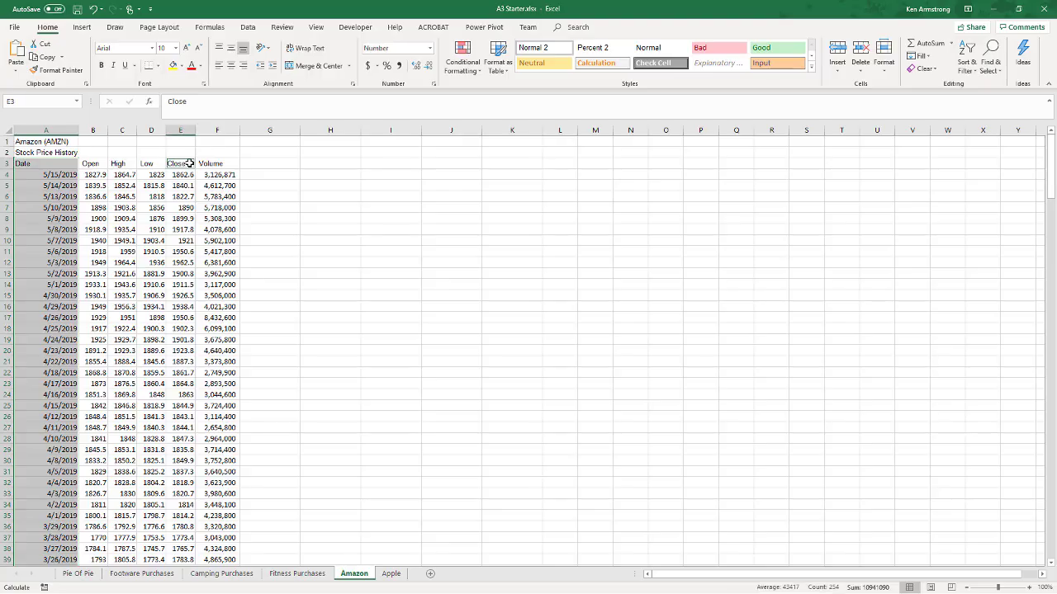
{"action": "key", "text": "ctrl+shift+Down"}
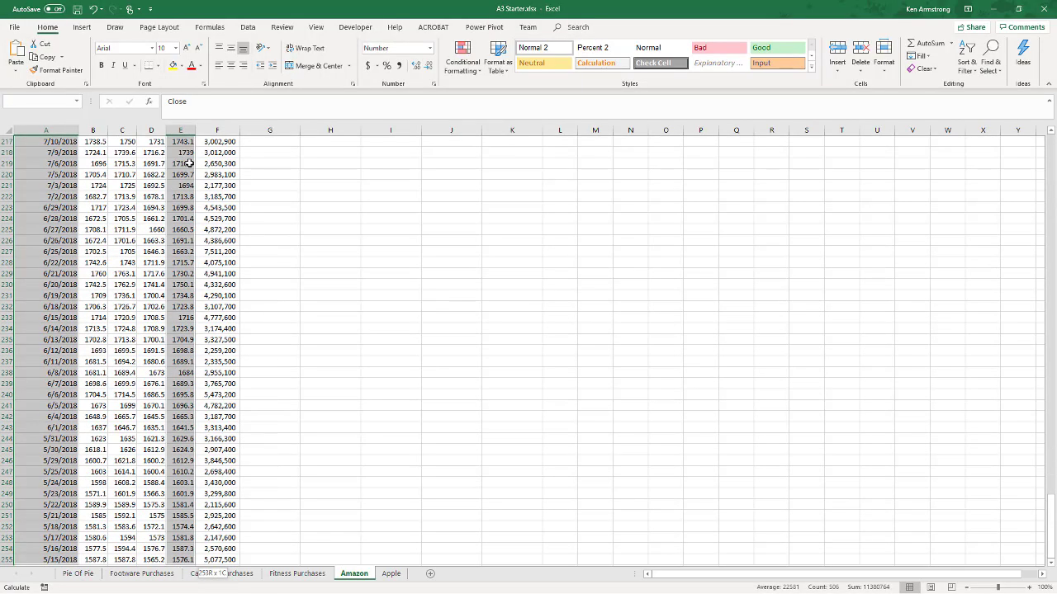
{"action": "scroll", "coordinate": [491, 246], "scroll_direction": "up", "scroll_amount": 18}
{"action": "left_click_drag", "start_coordinate": [1049, 423], "coordinate": [1049, 153]}
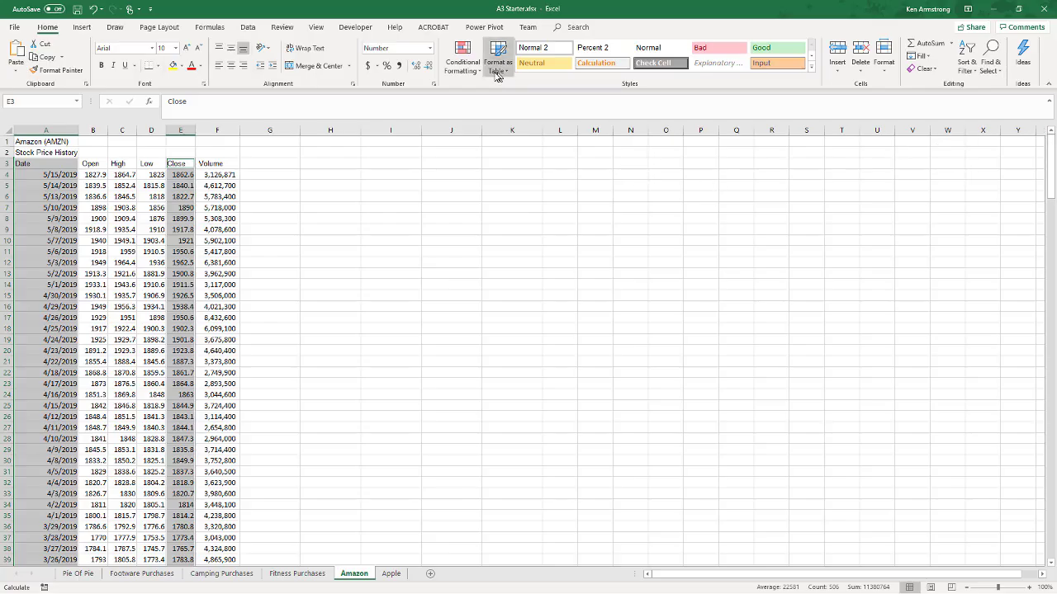
{"action": "left_click", "coordinate": [83, 28]}
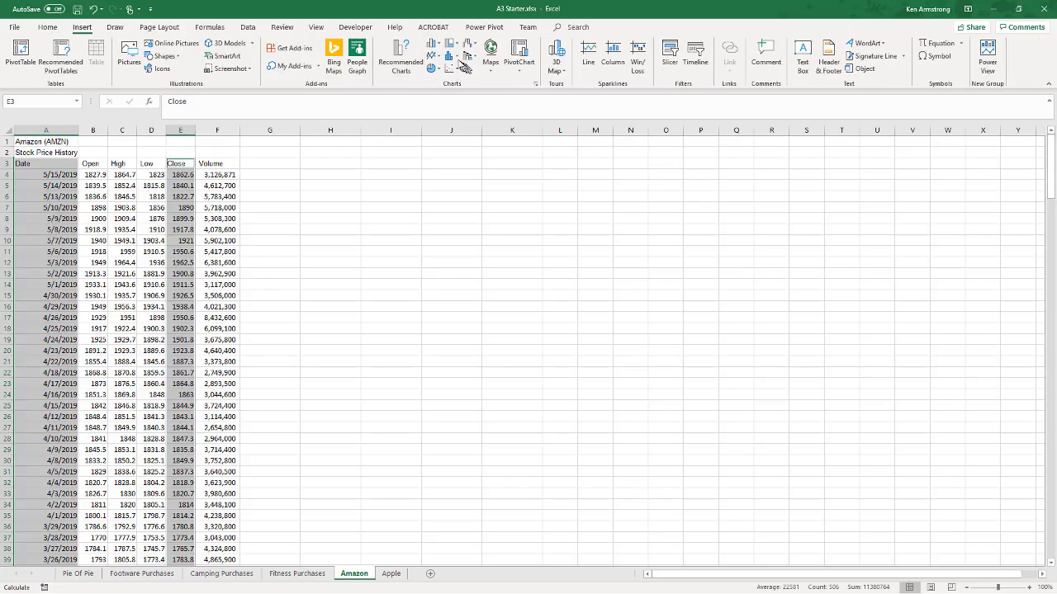
{"action": "left_click", "coordinate": [442, 56]}
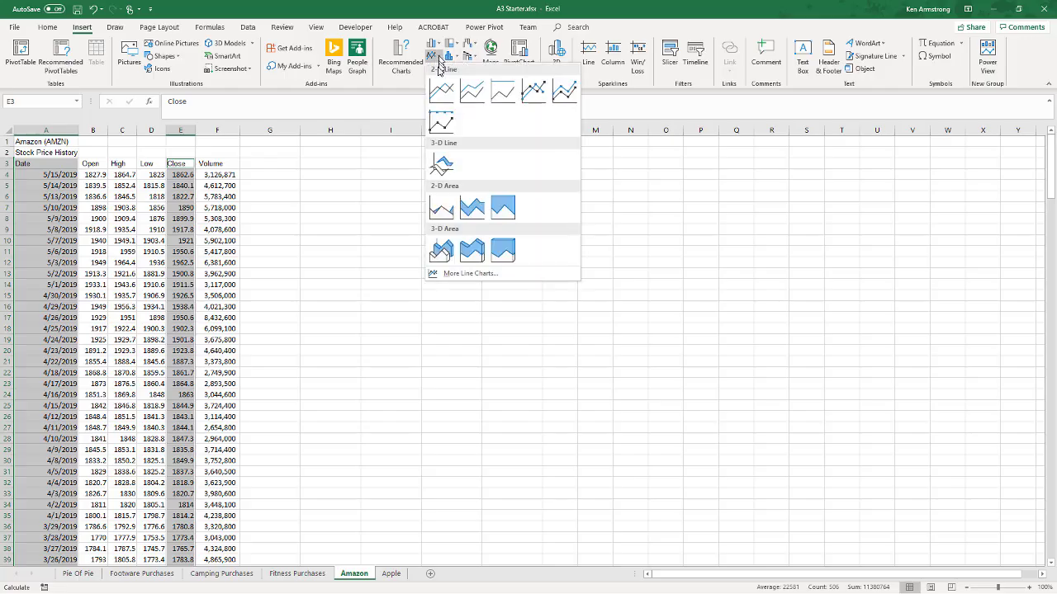
{"action": "left_click", "coordinate": [438, 89]}
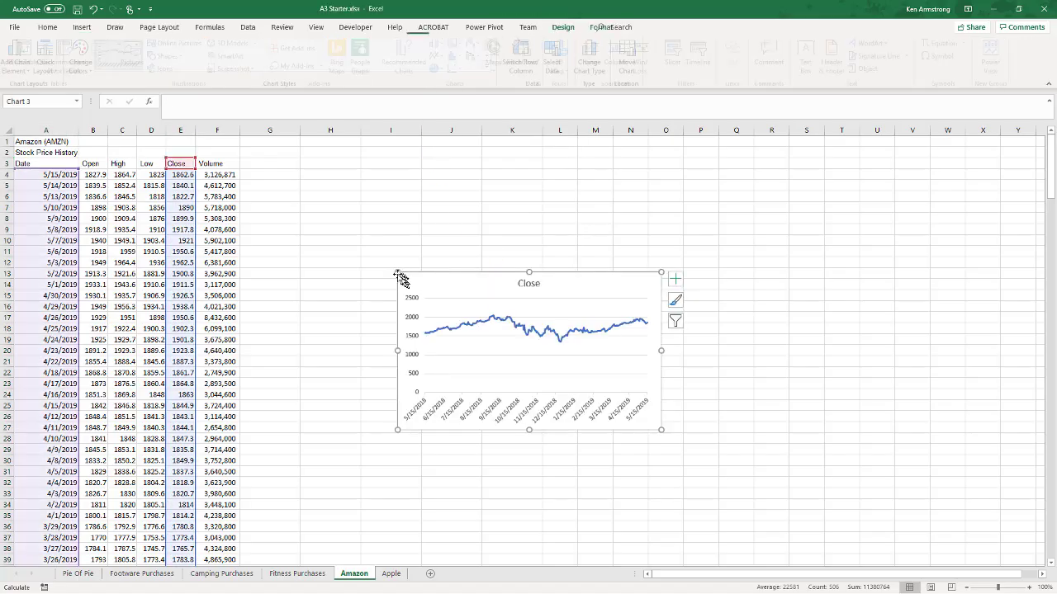
{"action": "left_click_drag", "start_coordinate": [397, 270], "coordinate": [292, 162]}
{"action": "left_click_drag", "start_coordinate": [661, 431], "coordinate": [824, 488]}
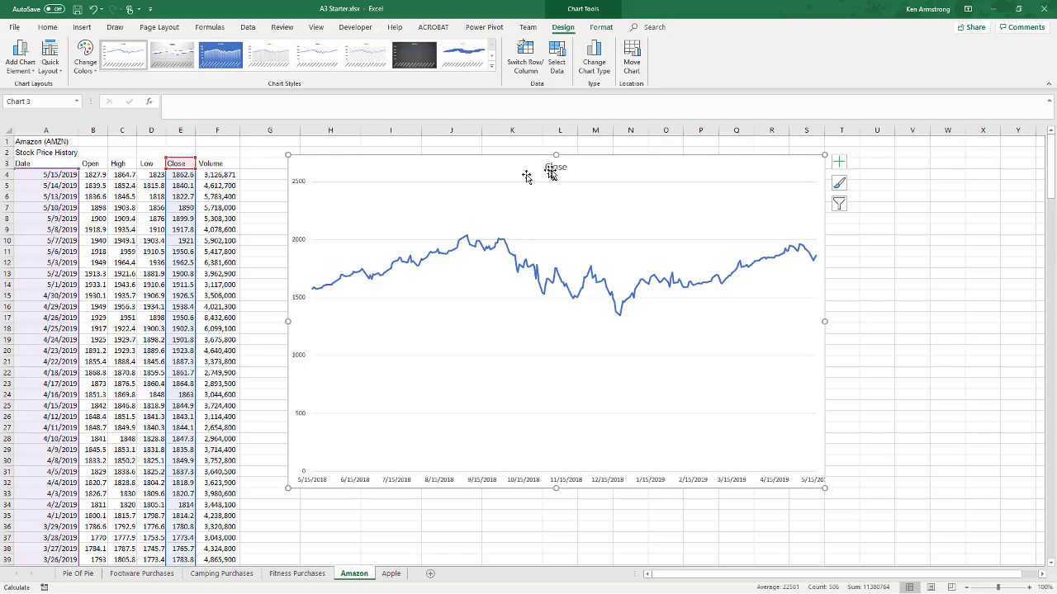
- Edit the Close line's SERIES formula so its name reference is Amazon!$A$1
{"action": "mouse_move", "coordinate": [561, 286]}
{"action": "left_click", "coordinate": [561, 284]}
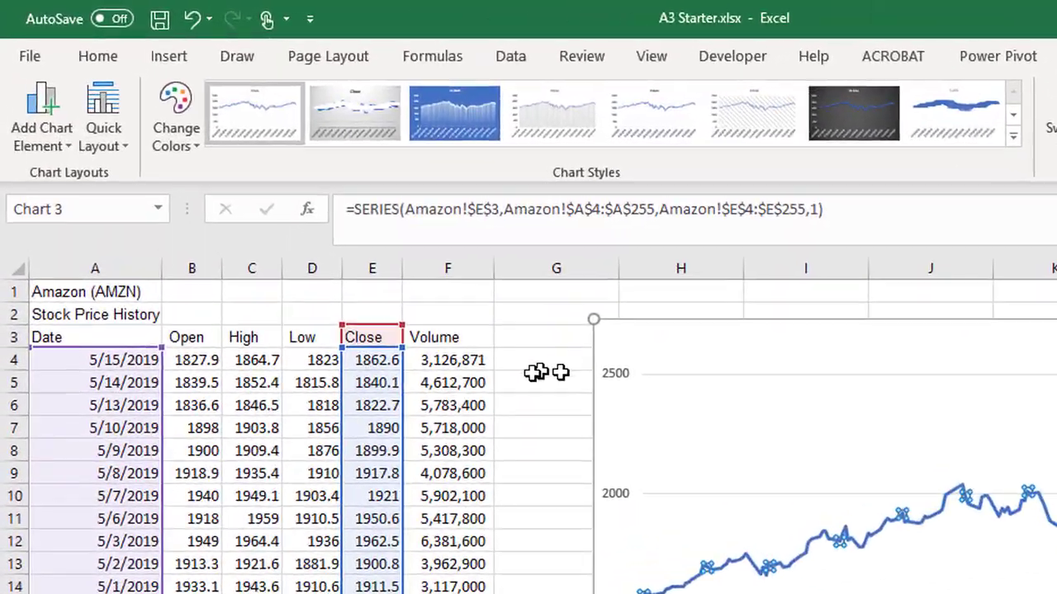
{"action": "left_click", "coordinate": [537, 209]}
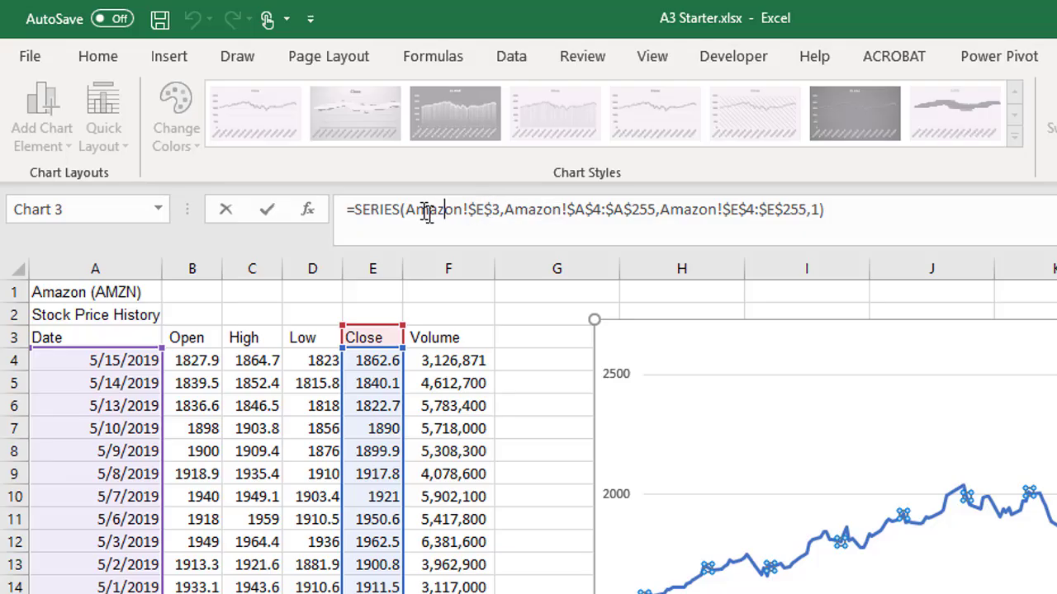
{"action": "key", "text": "Return"}
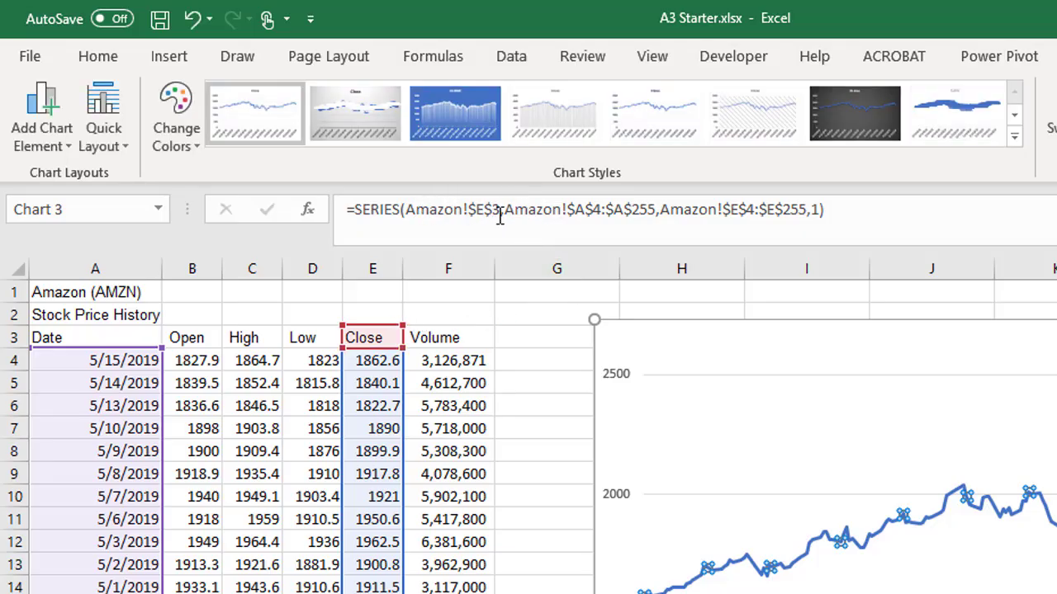
{"action": "left_click", "coordinate": [499, 213]}
{"action": "key", "text": "BackSpace"}
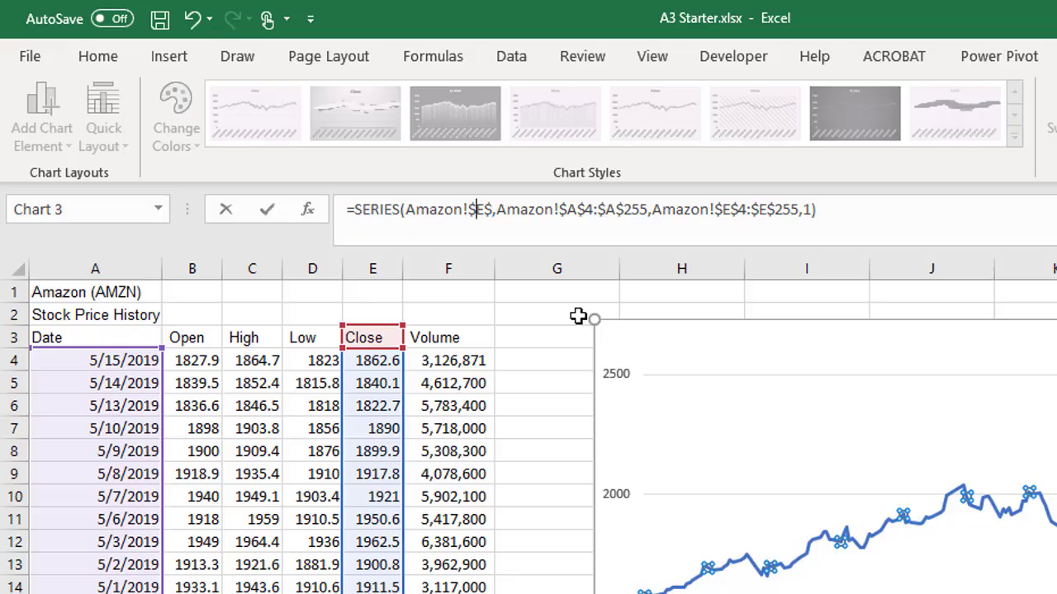
{"action": "key", "text": "Delete"}
{"action": "type", "text": "a$1"}
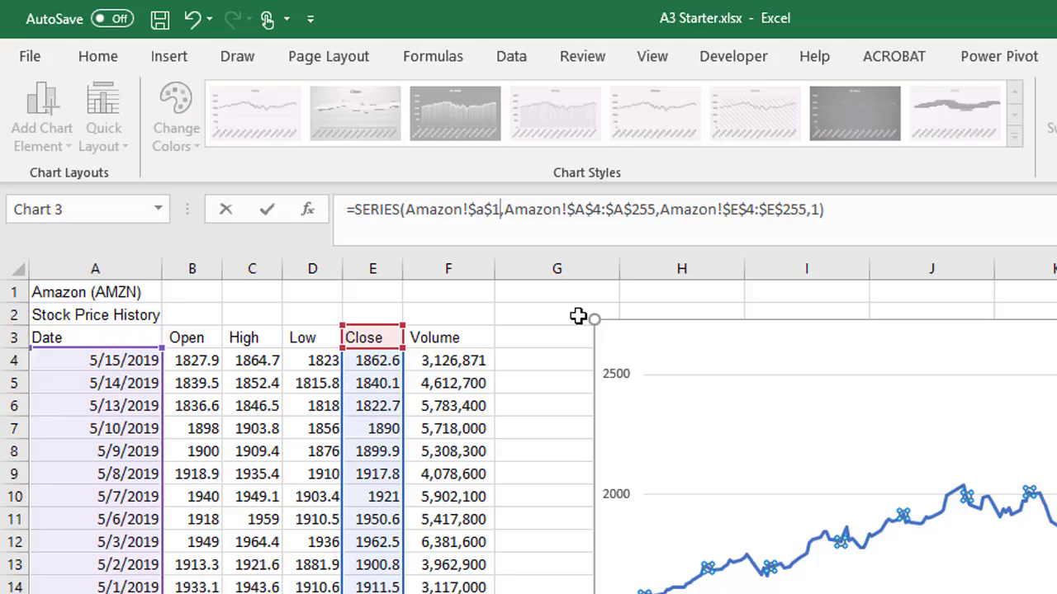
{"action": "key", "text": "Return"}
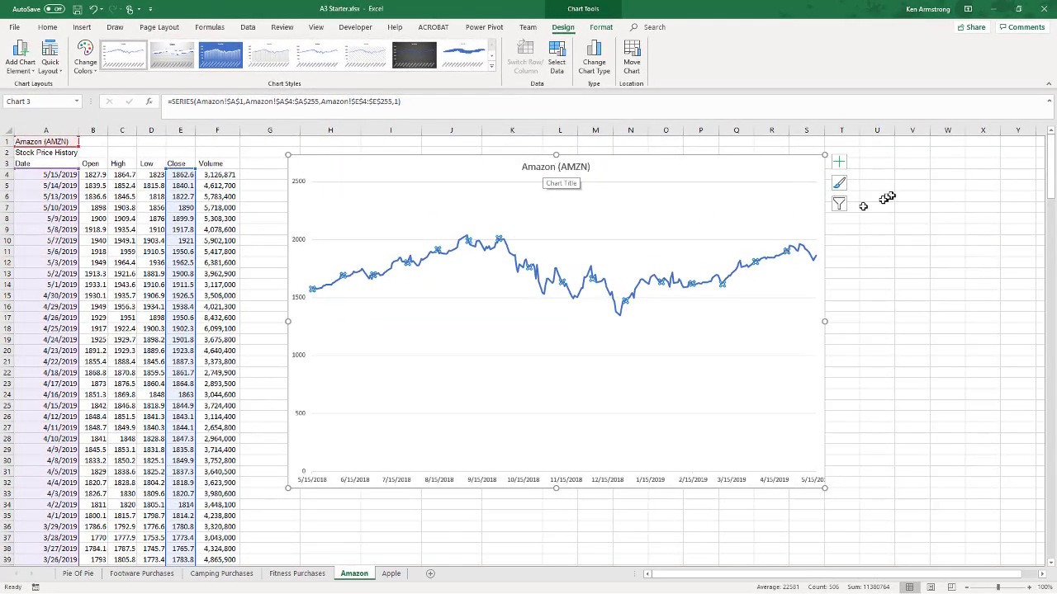
- View the Apple sheet's stock price data and return to the Amazon sheet
{"action": "left_click", "coordinate": [510, 254]}
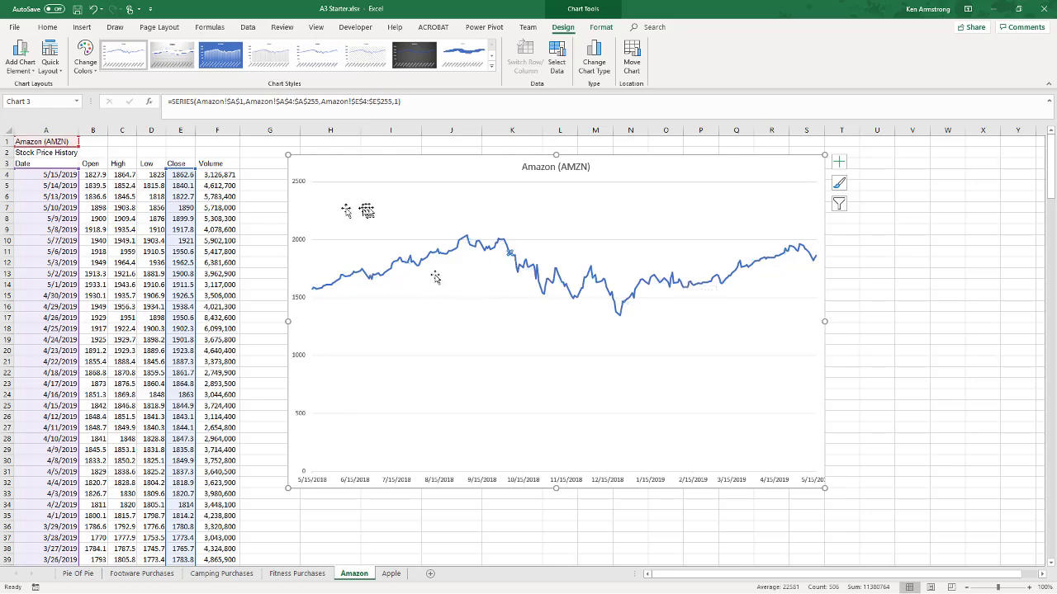
{"action": "left_click", "coordinate": [393, 574]}
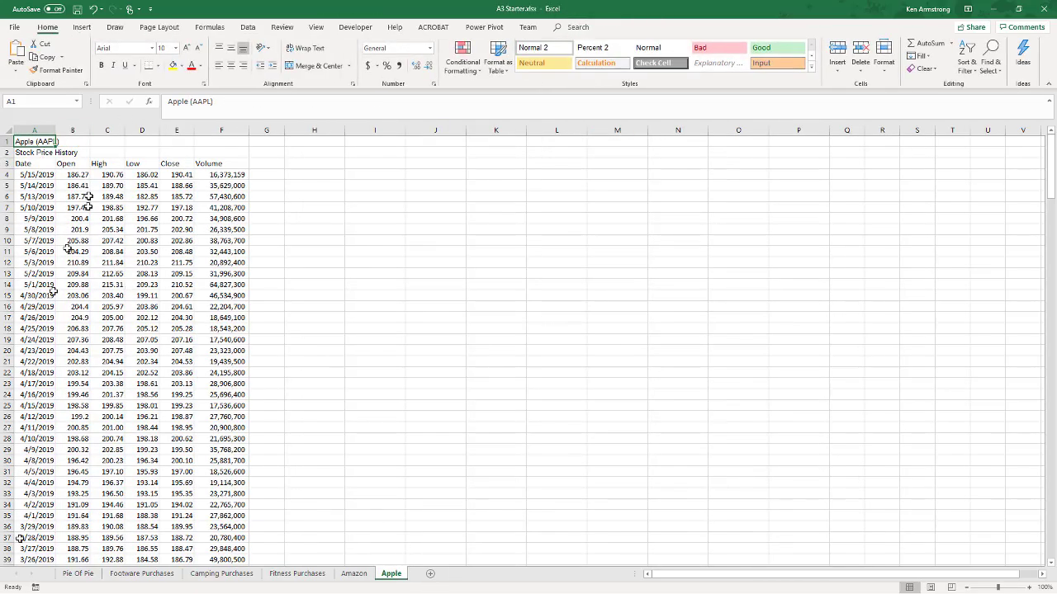
{"action": "key", "text": "ctrl+Page_Up"}
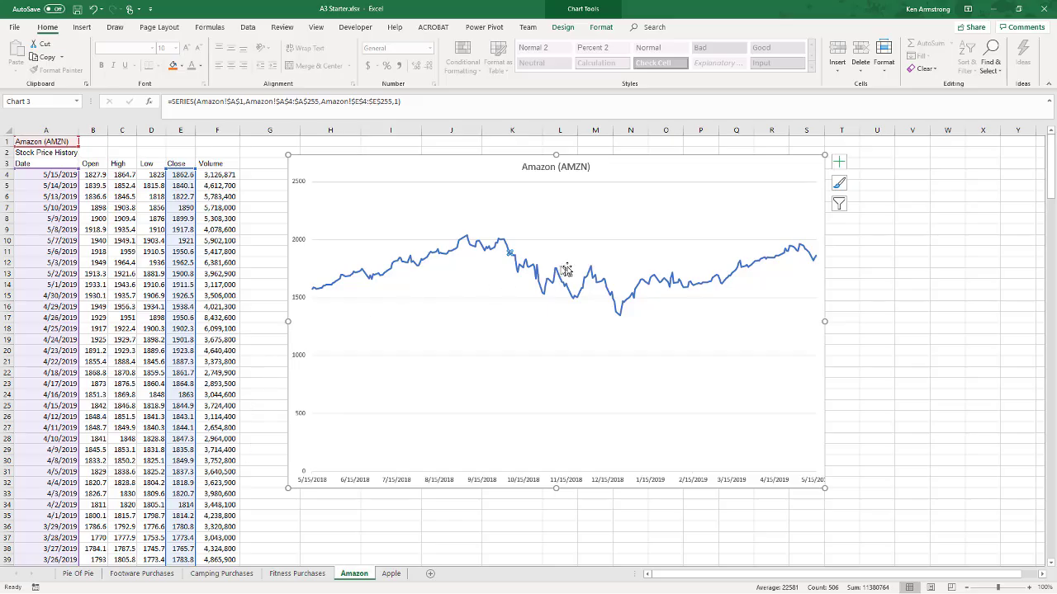
- Add a new data series to the Amazon chart, taking its name from cell A1 of the Apple sheet
{"action": "left_click", "coordinate": [446, 157]}
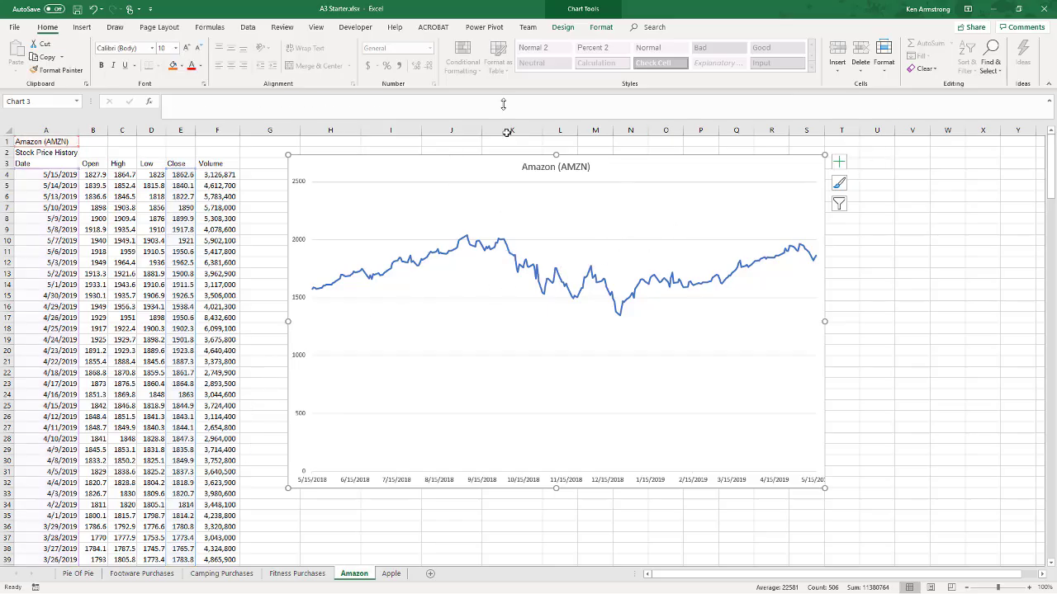
{"action": "left_click", "coordinate": [562, 27]}
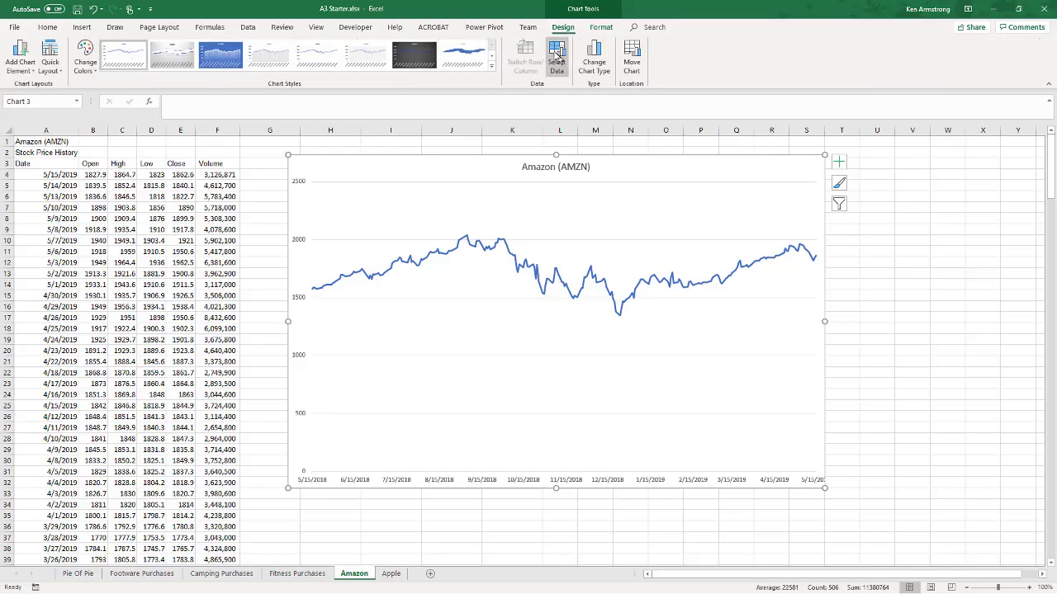
{"action": "left_click", "coordinate": [556, 55]}
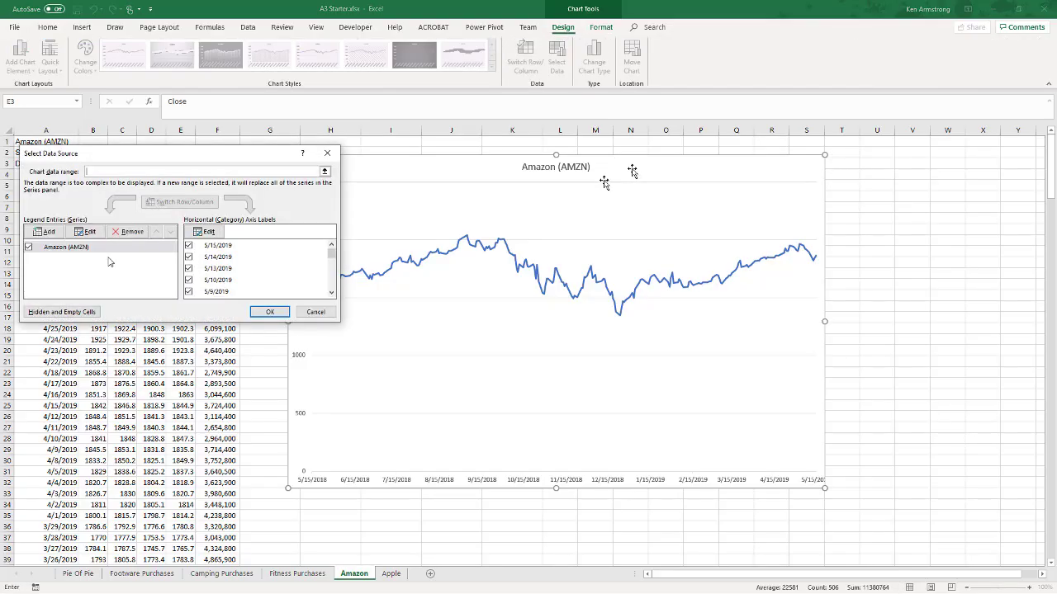
{"action": "left_click", "coordinate": [48, 232]}
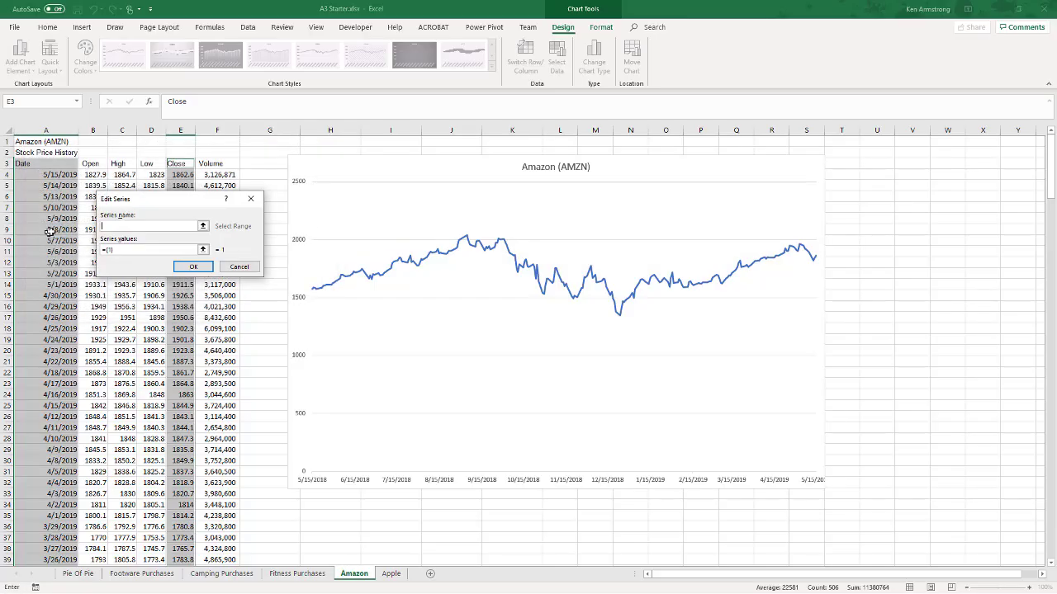
{"action": "left_click", "coordinate": [392, 573]}
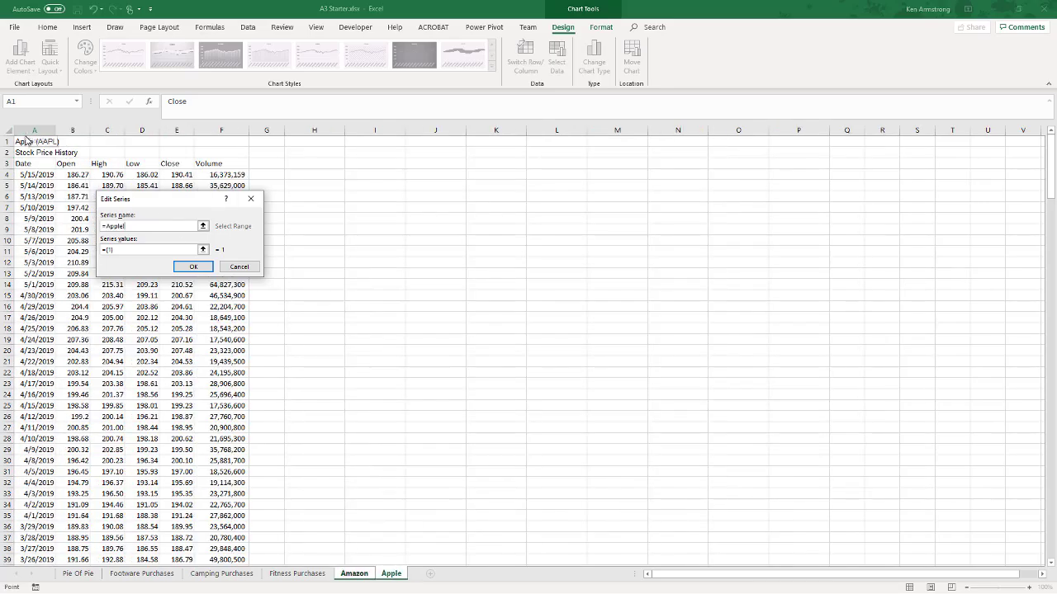
{"action": "left_click", "coordinate": [29, 141]}
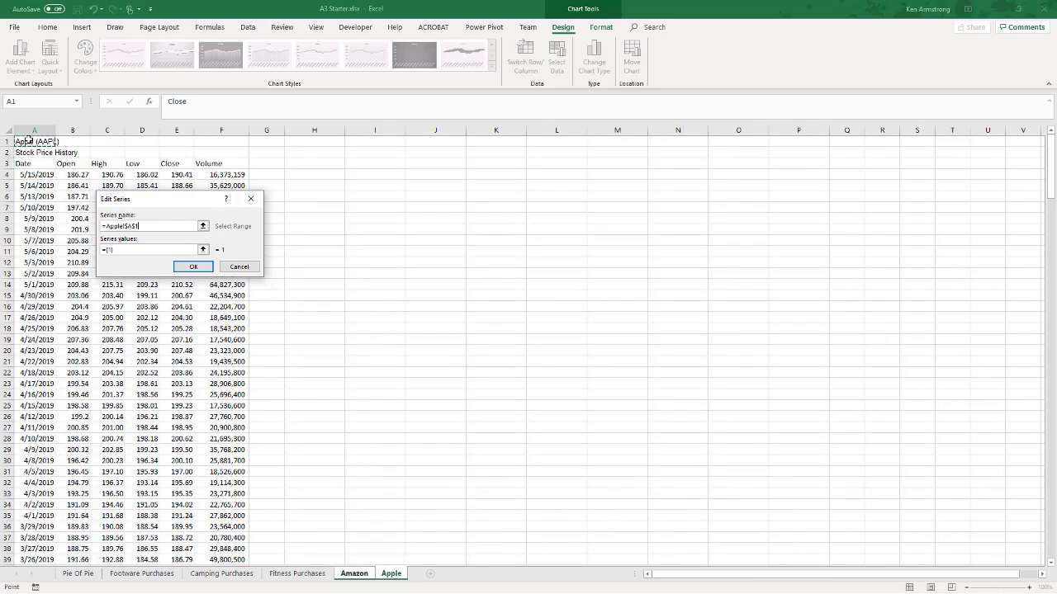
- Set the new series' values to the Apple sheet's closing prices in E4:E255 and apply the data source changes
{"action": "left_click", "coordinate": [124, 248]}
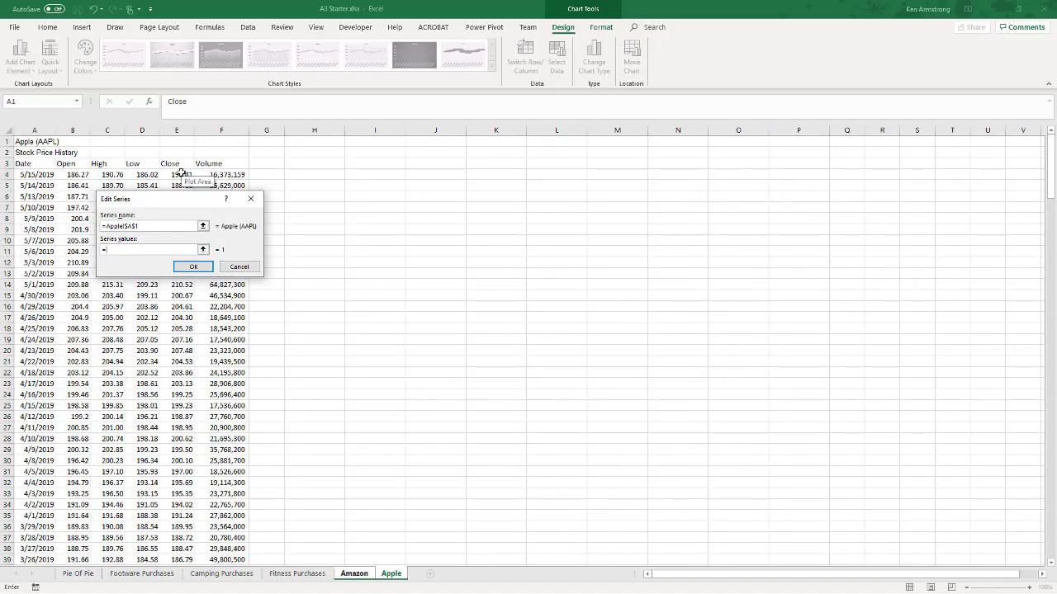
{"action": "left_click_drag", "start_coordinate": [175, 174], "coordinate": [201, 537]}
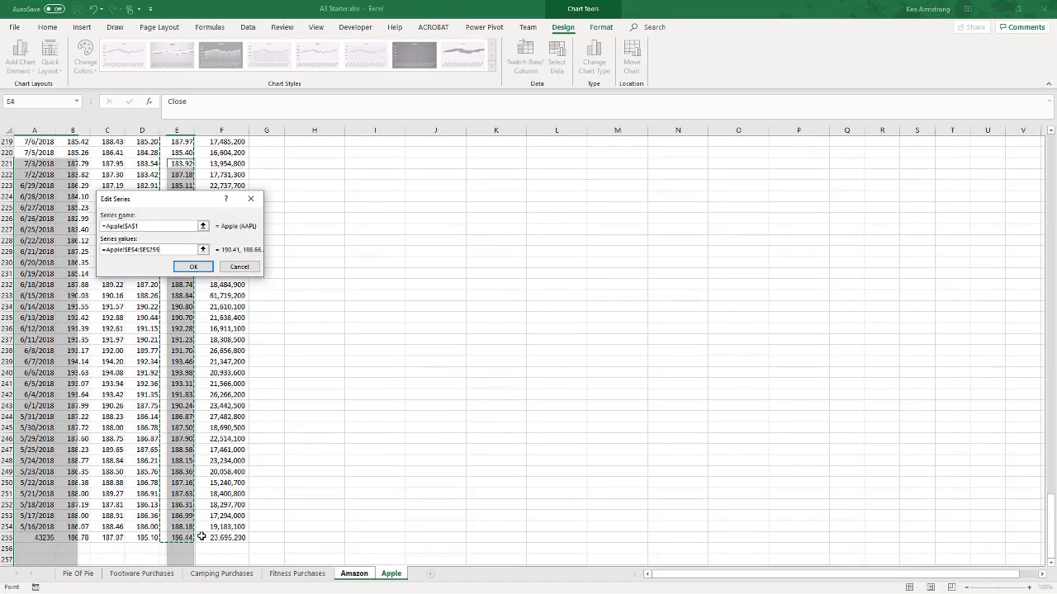
{"action": "left_click", "coordinate": [199, 267]}
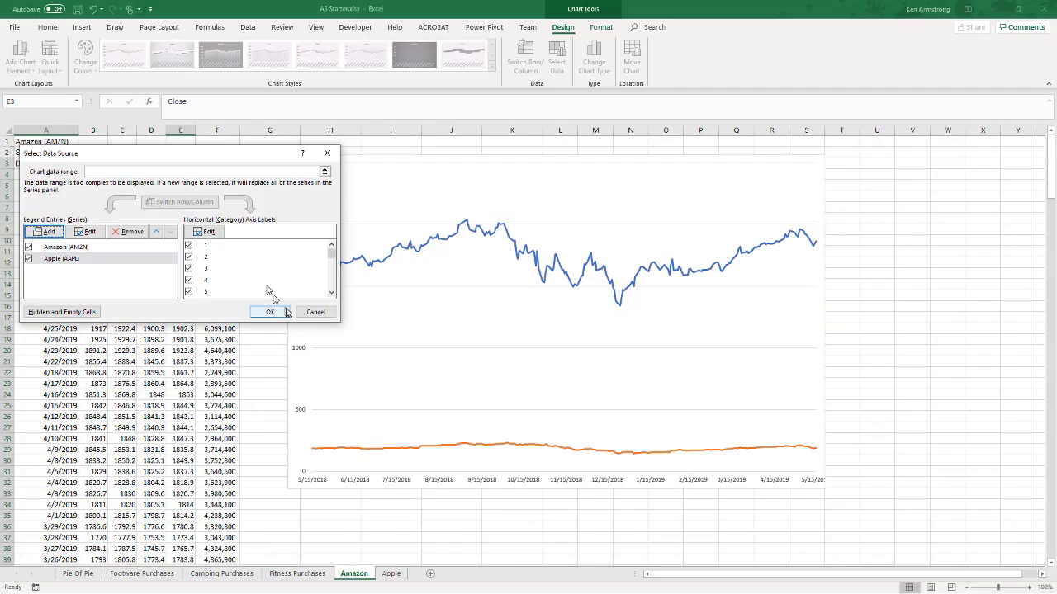
{"action": "left_click", "coordinate": [274, 310]}
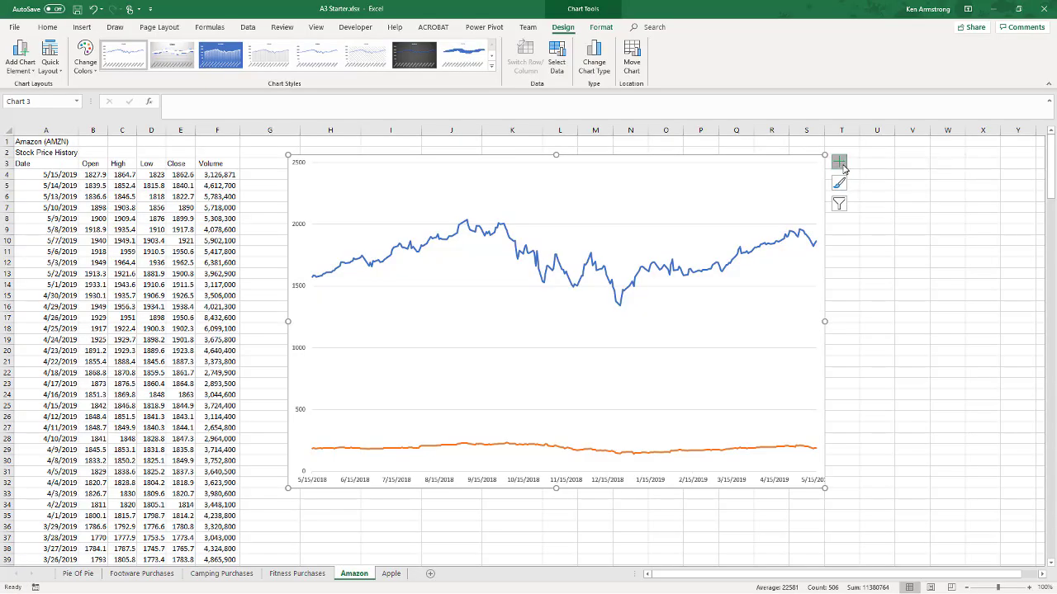
- Add a legend to the chart and place it at the bottom
{"action": "left_click", "coordinate": [840, 162]}
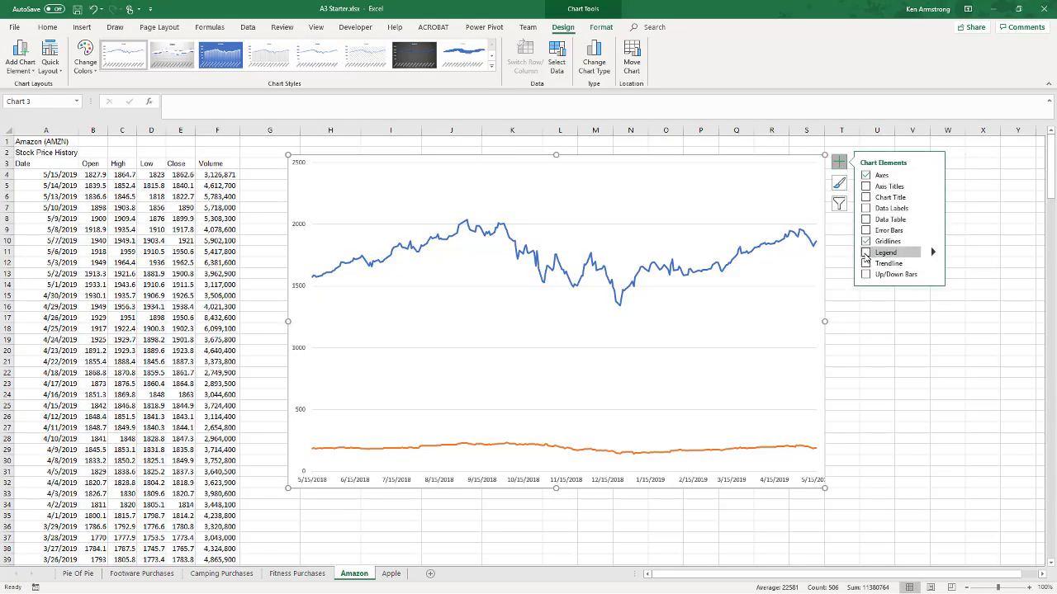
{"action": "left_click", "coordinate": [865, 253]}
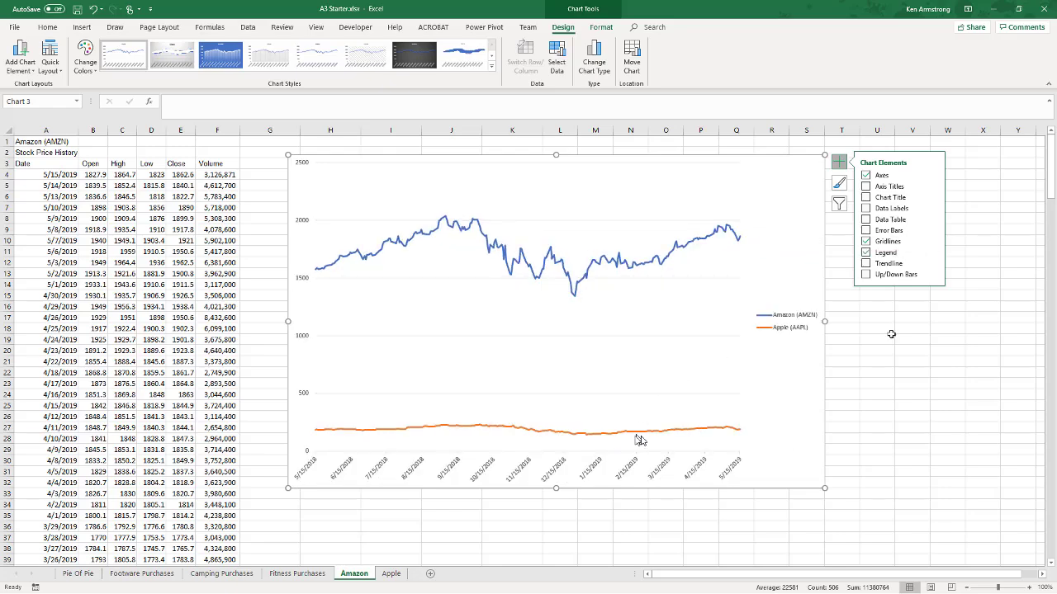
{"action": "left_click", "coordinate": [932, 253]}
{"action": "left_click", "coordinate": [963, 296]}
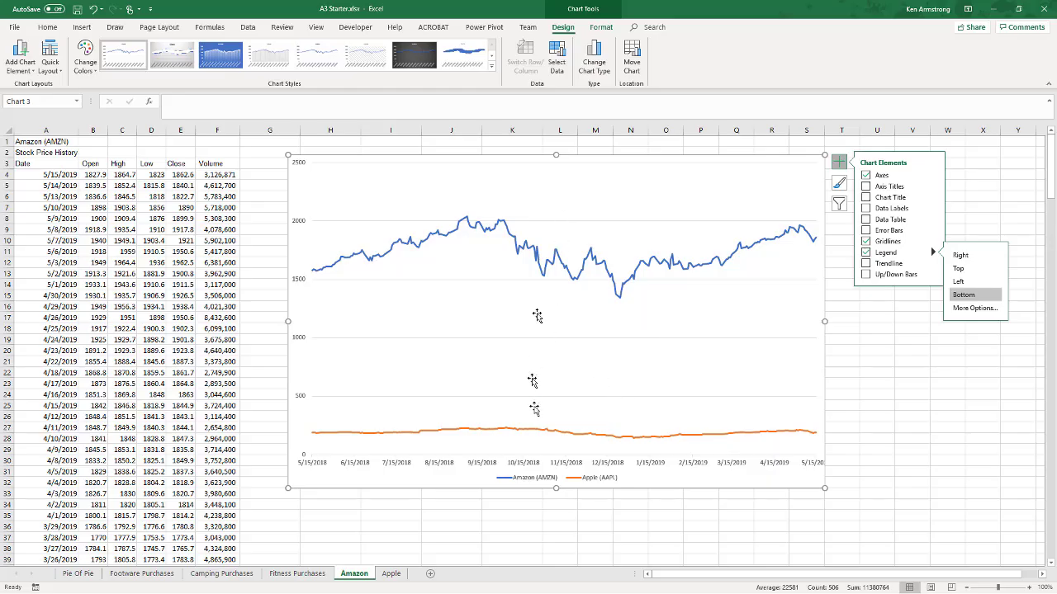
- Change the chart to a combo with both series as Line and Apple (AAPL) on the secondary axis
{"action": "mouse_move", "coordinate": [536, 264]}
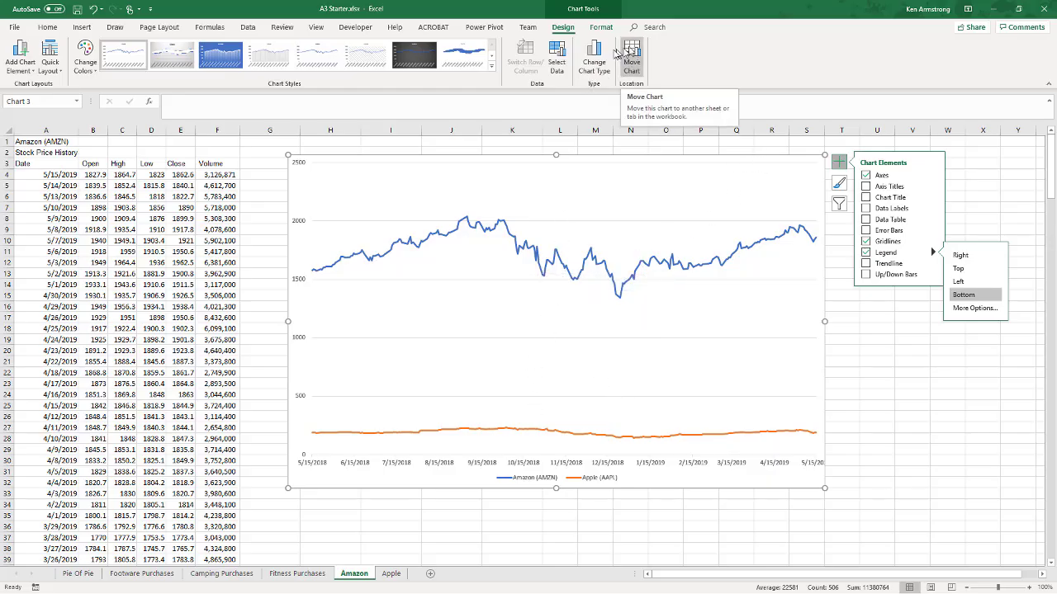
{"action": "left_click", "coordinate": [589, 65]}
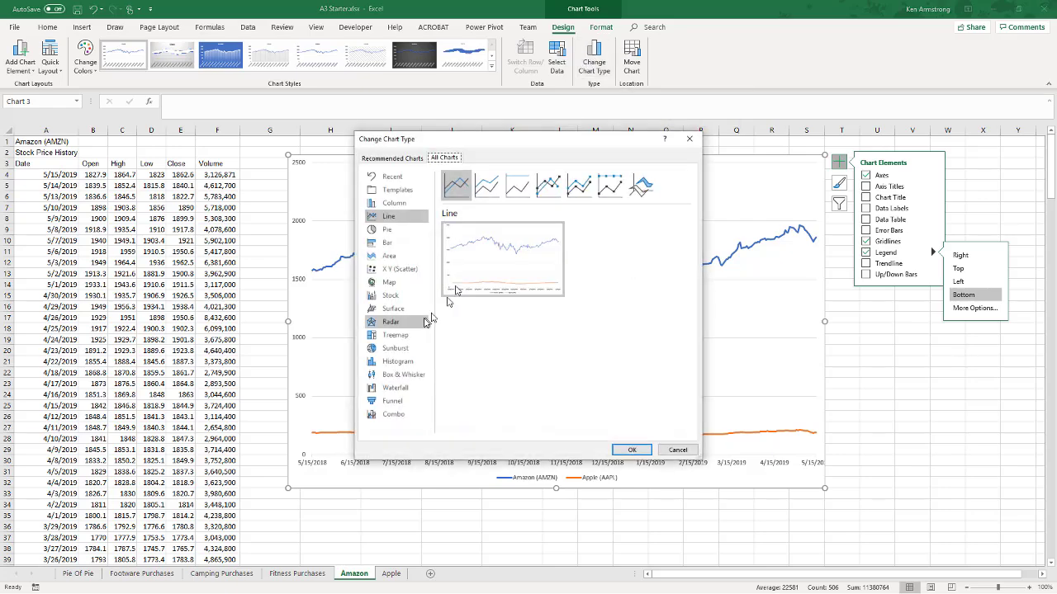
{"action": "left_click", "coordinate": [403, 415]}
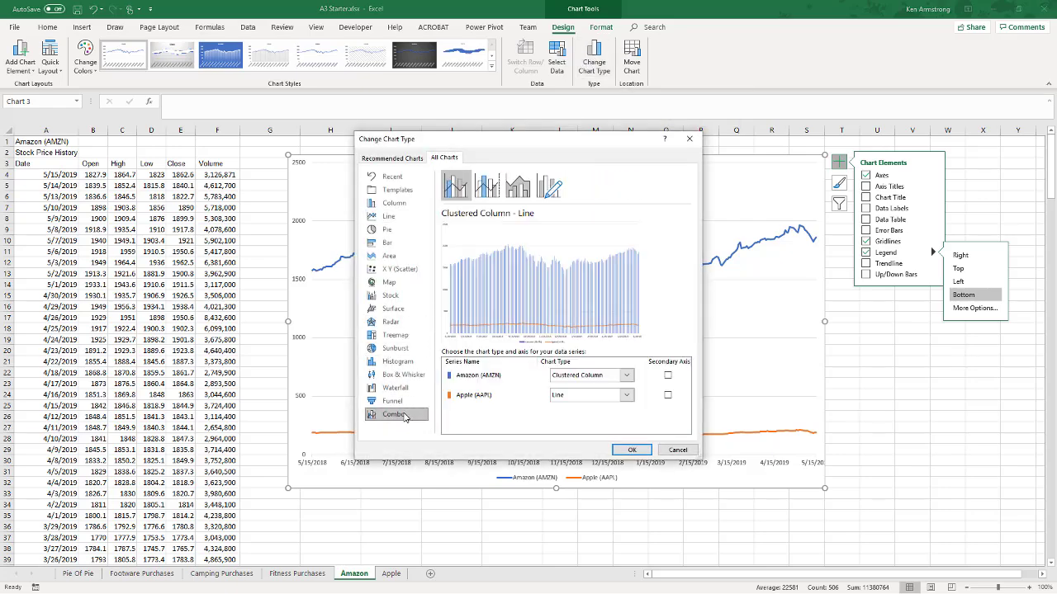
{"action": "left_click", "coordinate": [629, 377]}
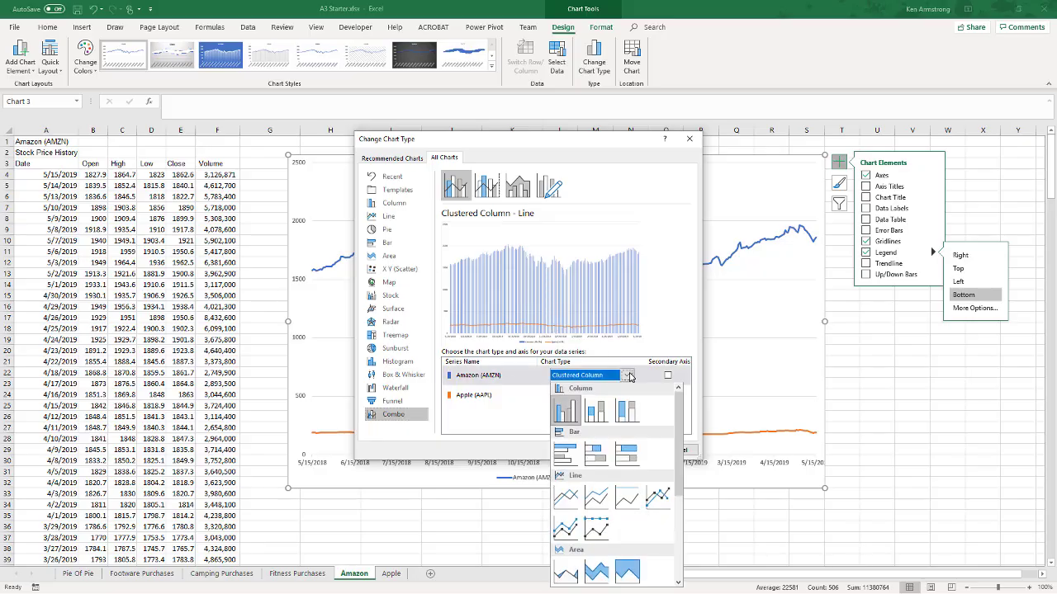
{"action": "left_click", "coordinate": [562, 514]}
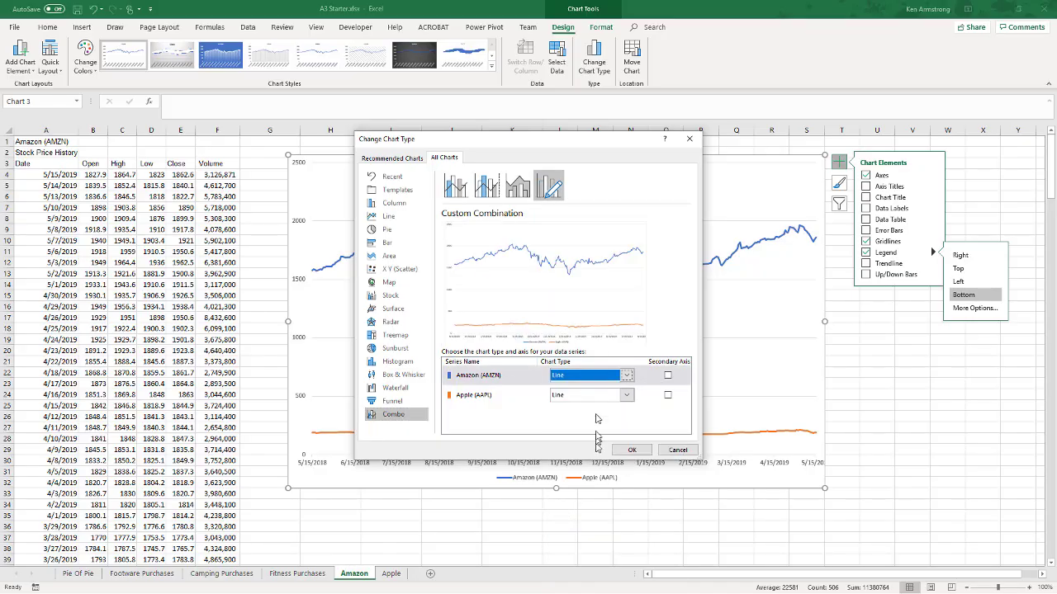
{"action": "left_click", "coordinate": [667, 396]}
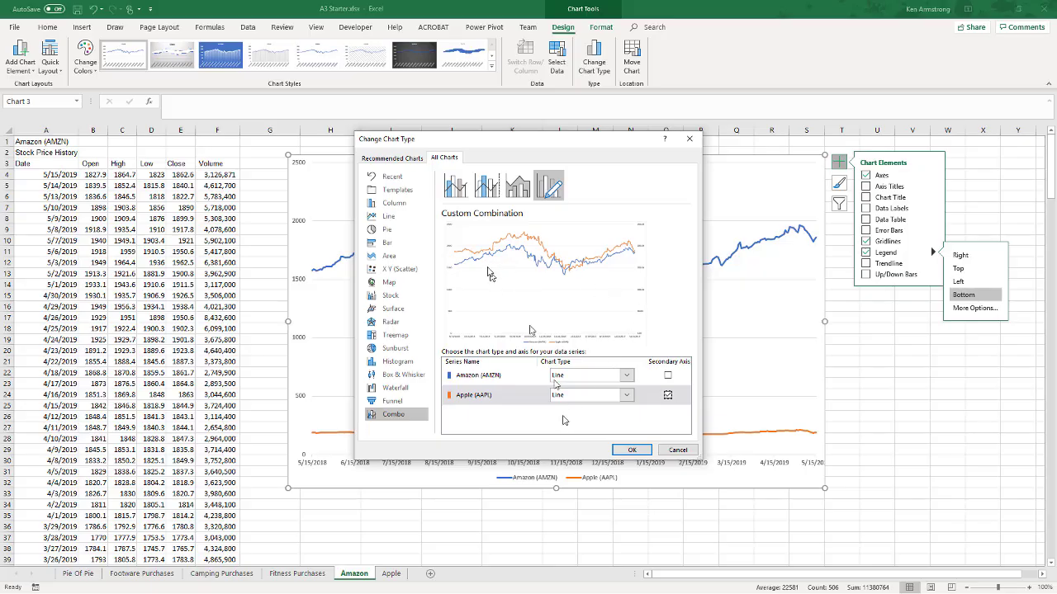
{"action": "left_click", "coordinate": [629, 450]}
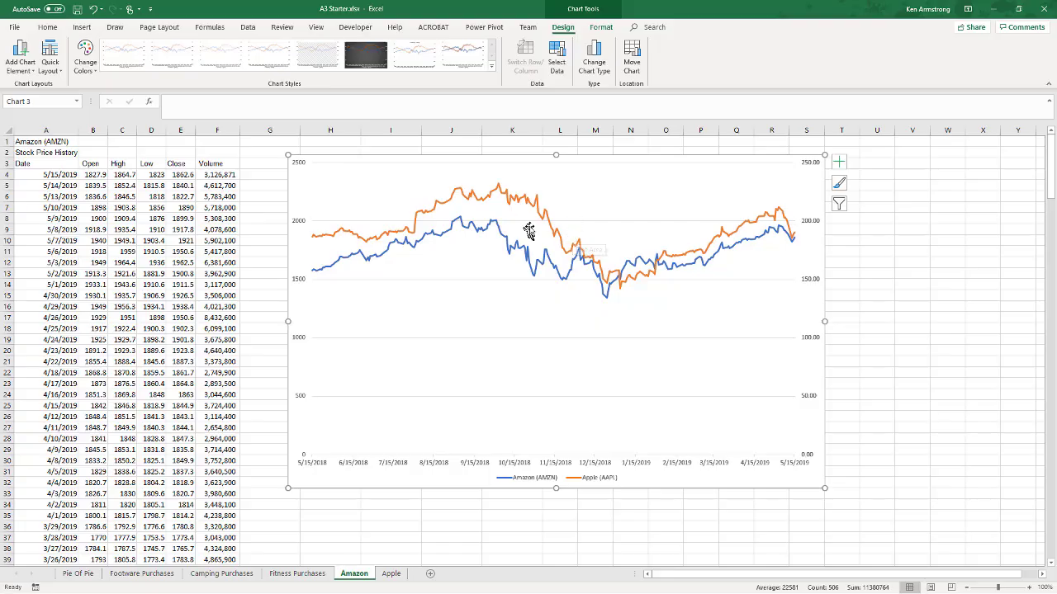
- Add a linear trendline with its equation displayed to the Apple (AAPL) series, and move the equation above the lines
{"action": "right_click", "coordinate": [552, 230]}
{"action": "left_click", "coordinate": [598, 316]}
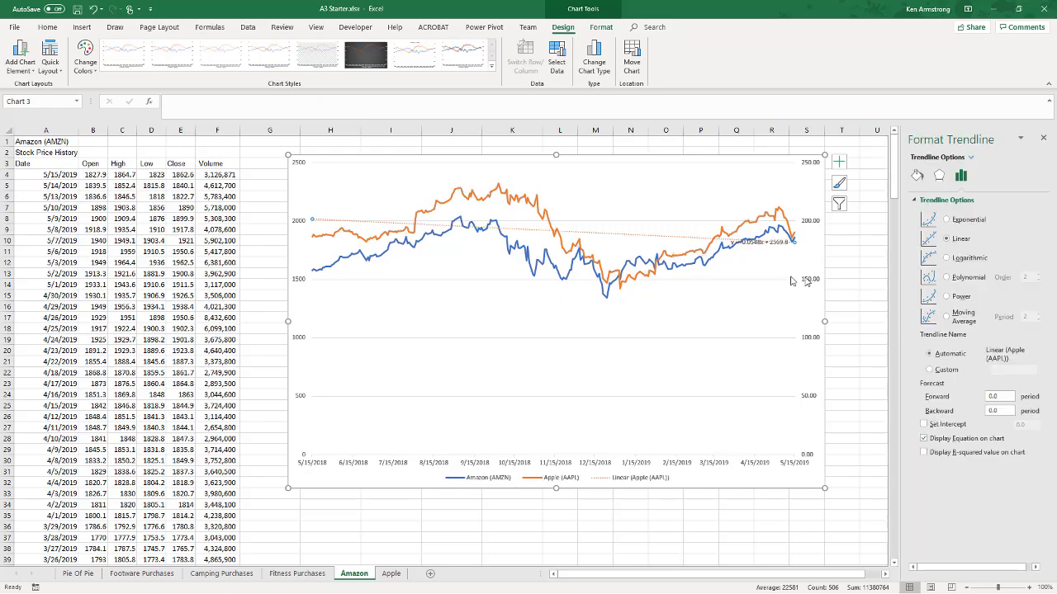
{"action": "left_click", "coordinate": [758, 245]}
{"action": "left_click_drag", "start_coordinate": [769, 249], "coordinate": [736, 197]}
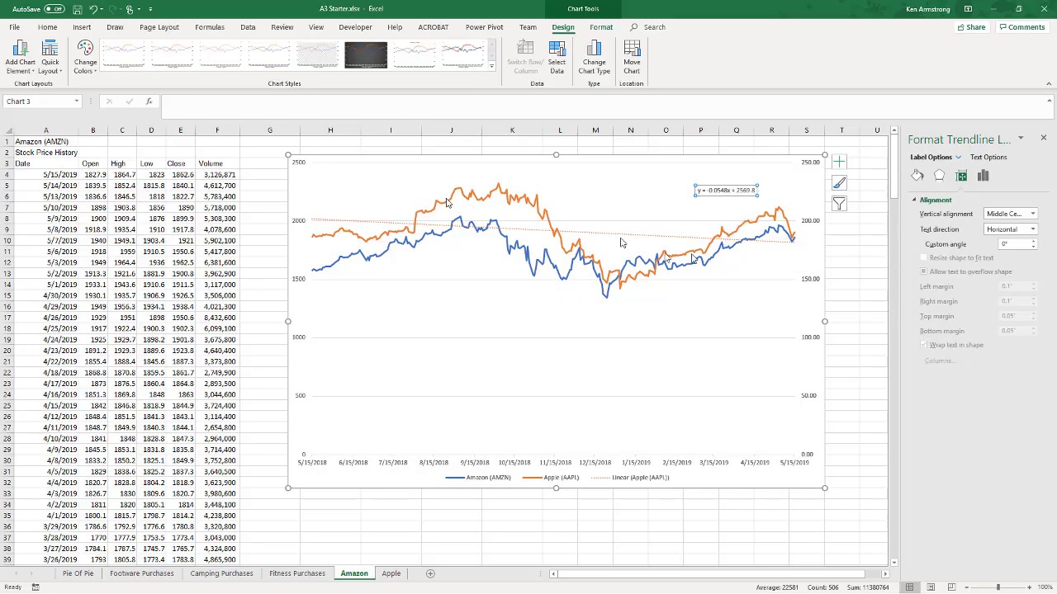
- Enlarge the trendline equation to font size 16 and shift it slightly lower on the chart
{"action": "left_click", "coordinate": [48, 27]}
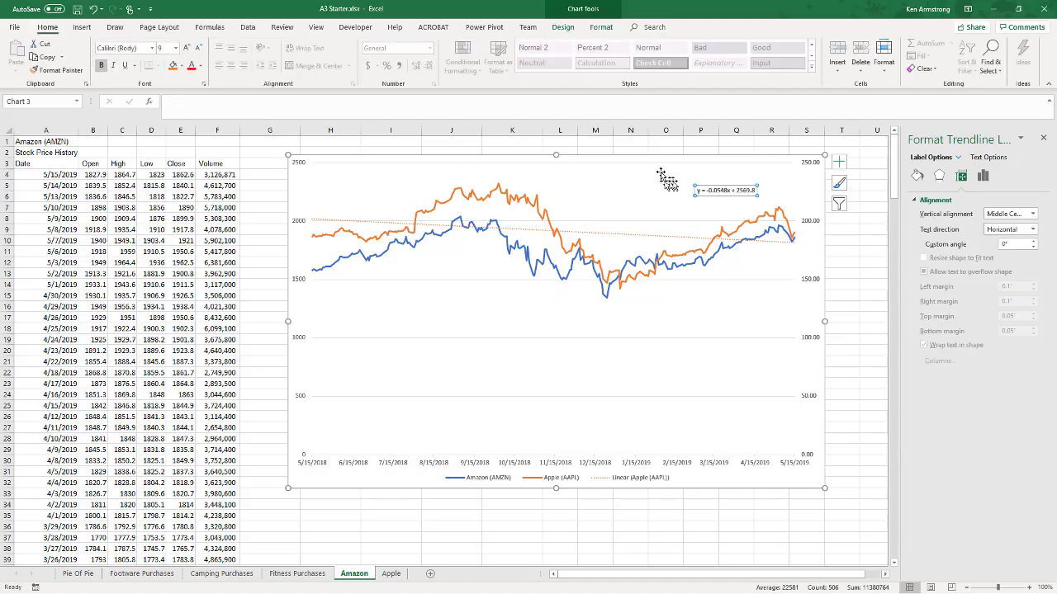
{"action": "left_click", "coordinate": [186, 49]}
{"action": "left_click", "coordinate": [186, 49]}
{"action": "left_click", "coordinate": [187, 48]}
{"action": "left_click", "coordinate": [186, 48]}
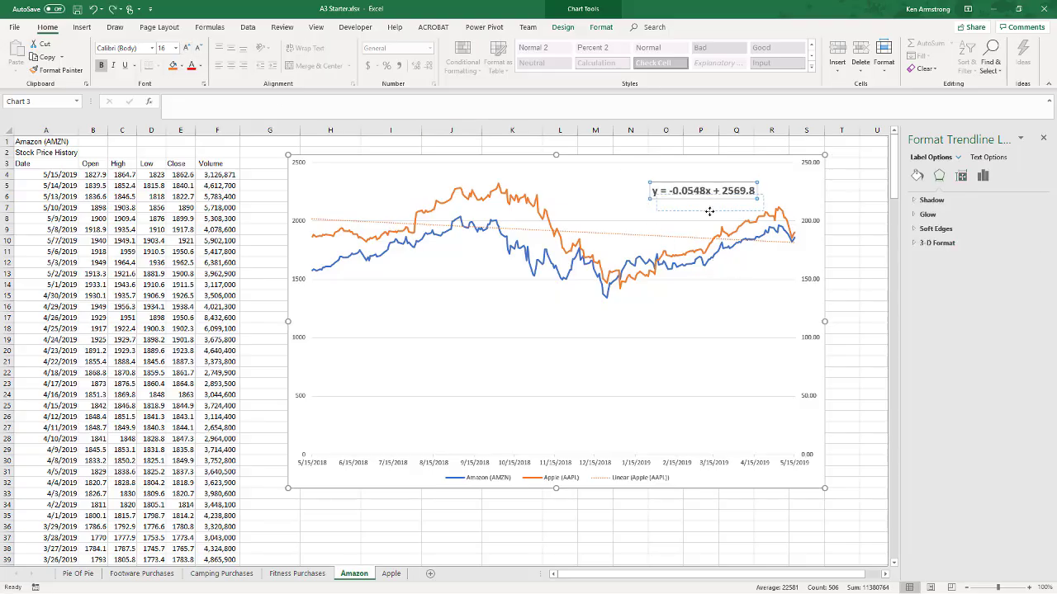
{"action": "left_click_drag", "start_coordinate": [707, 219], "coordinate": [708, 234]}
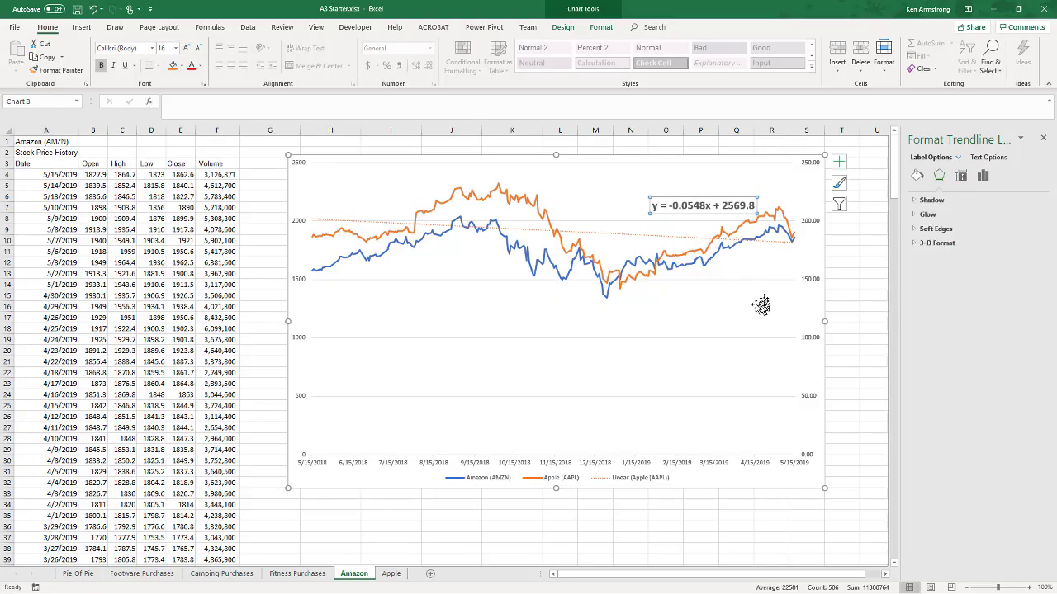
{"action": "left_click", "coordinate": [511, 239]}
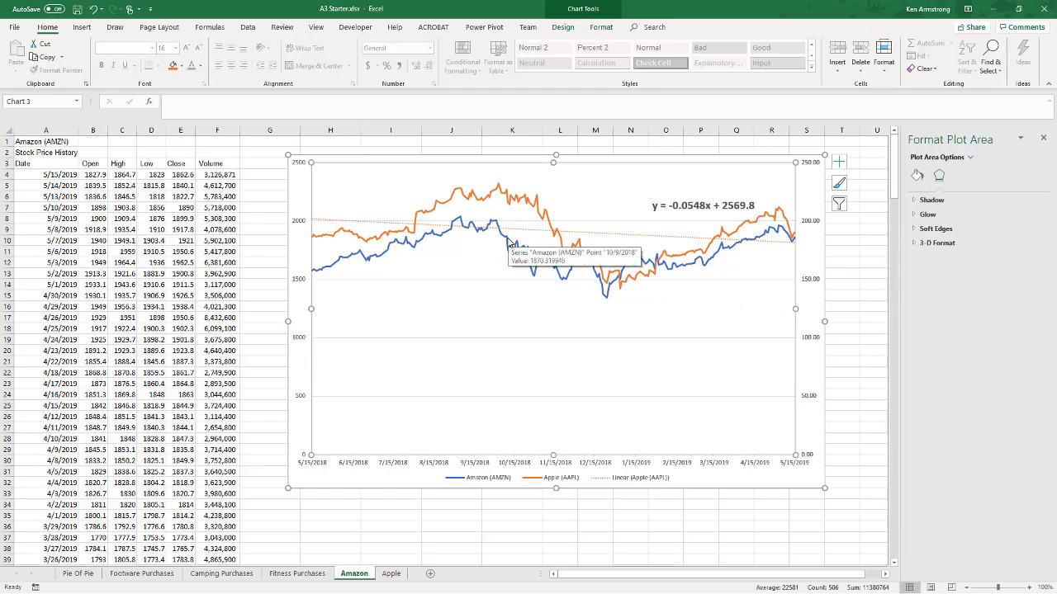
- Add a linear trendline with its equation displayed to the Amazon (AMZN) series, and move the equation just below the lines
{"action": "right_click", "coordinate": [509, 243]}
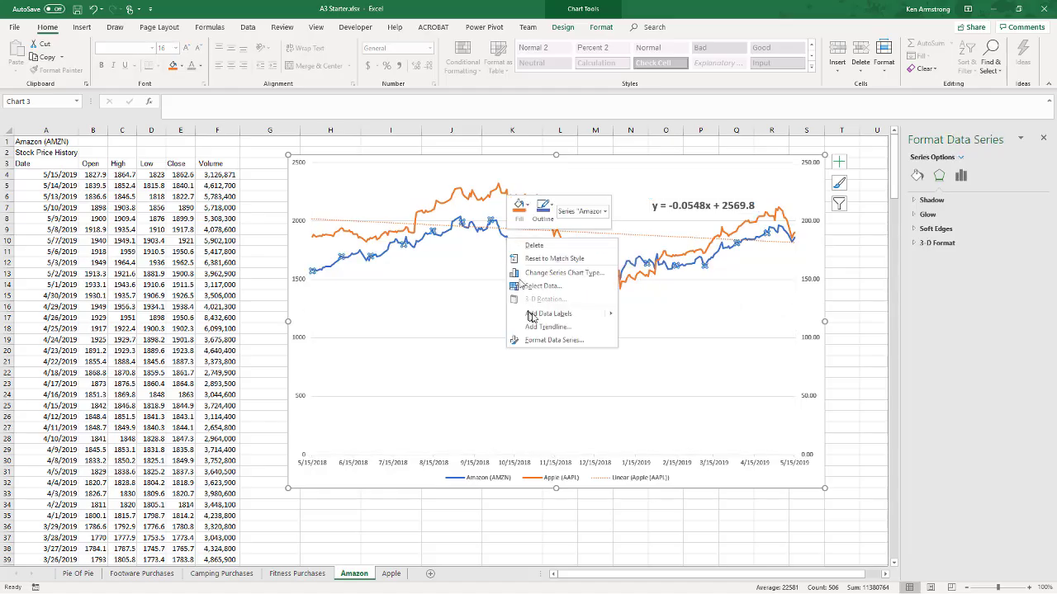
{"action": "left_click", "coordinate": [547, 327]}
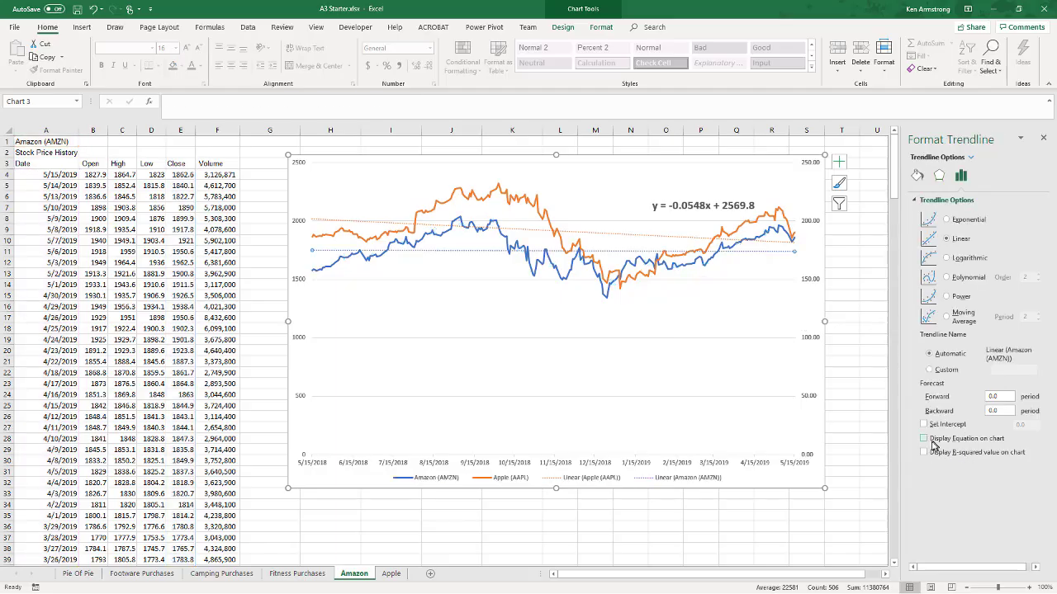
{"action": "left_click", "coordinate": [926, 440]}
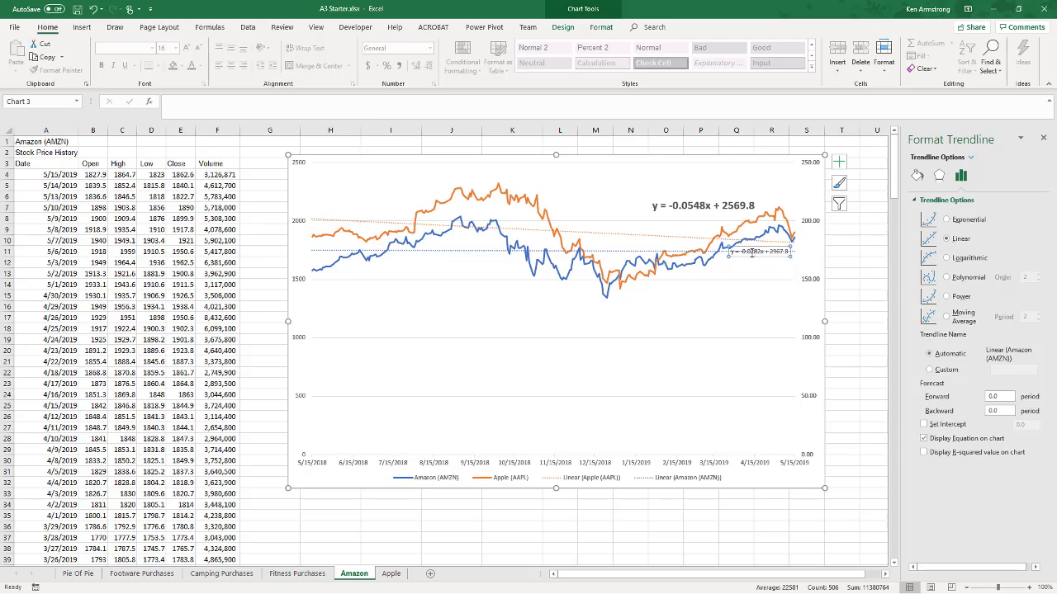
{"action": "left_click", "coordinate": [749, 253]}
{"action": "left_click_drag", "start_coordinate": [743, 262], "coordinate": [732, 273]}
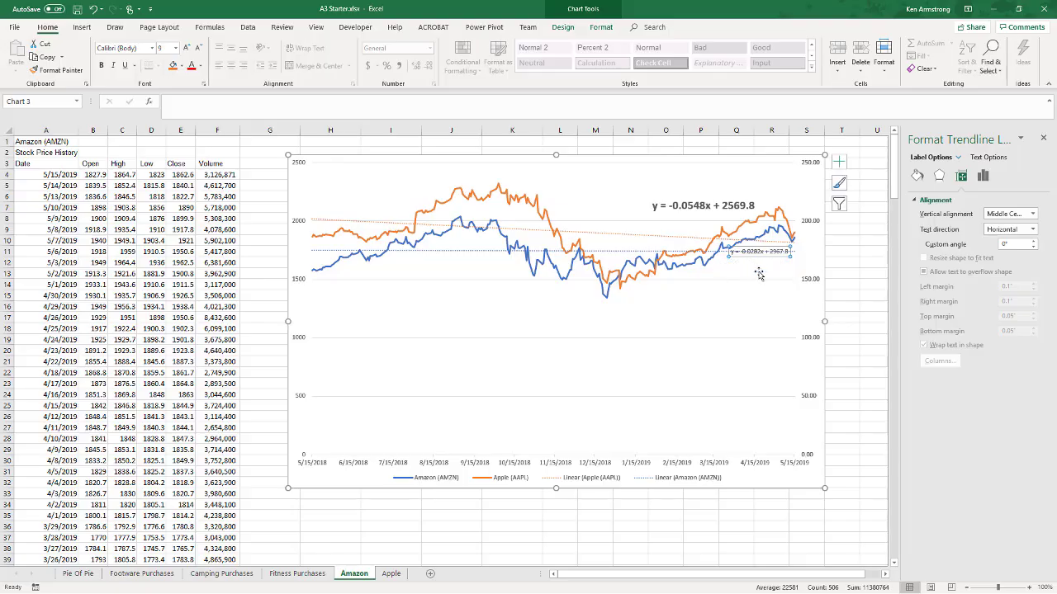
- Copy the Apple trendline equation's formatting onto the Amazon trendline equation with Format Painter, and move the Amazon equation lower, clear of the lines
{"action": "left_click", "coordinate": [733, 203]}
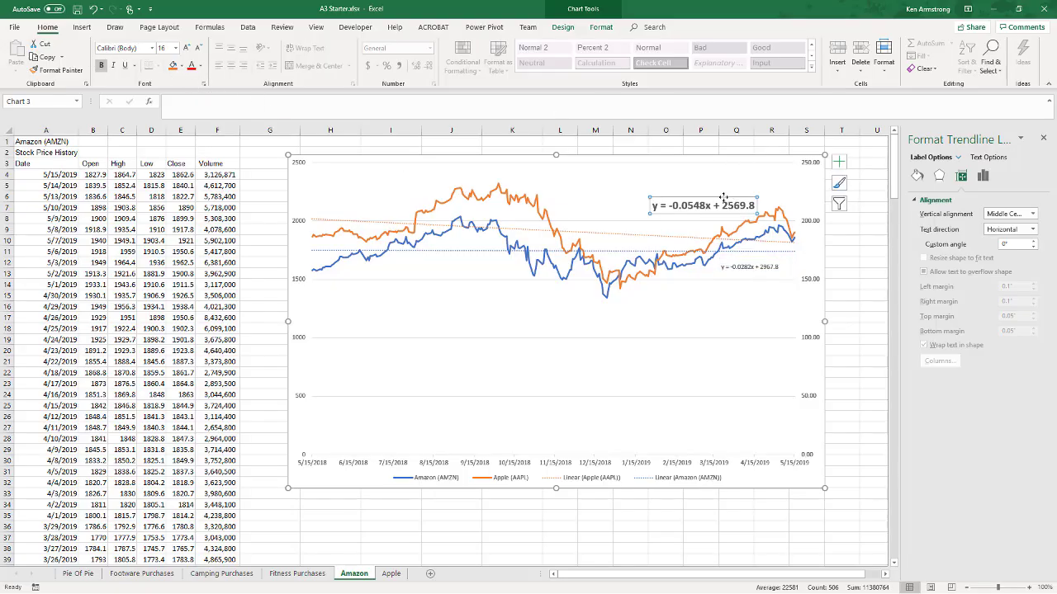
{"action": "left_click", "coordinate": [56, 70]}
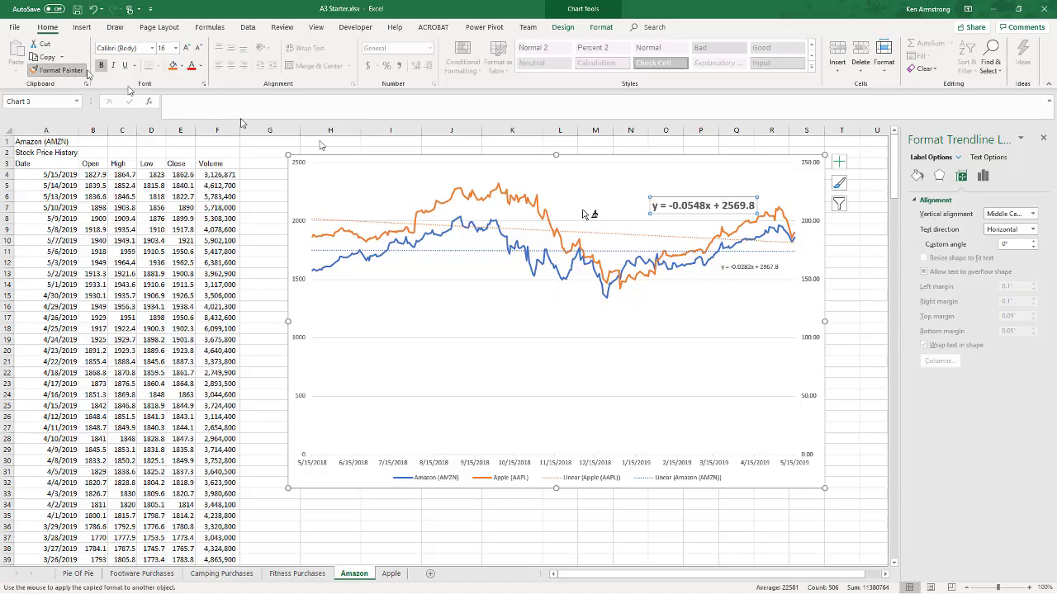
{"action": "left_click", "coordinate": [766, 268]}
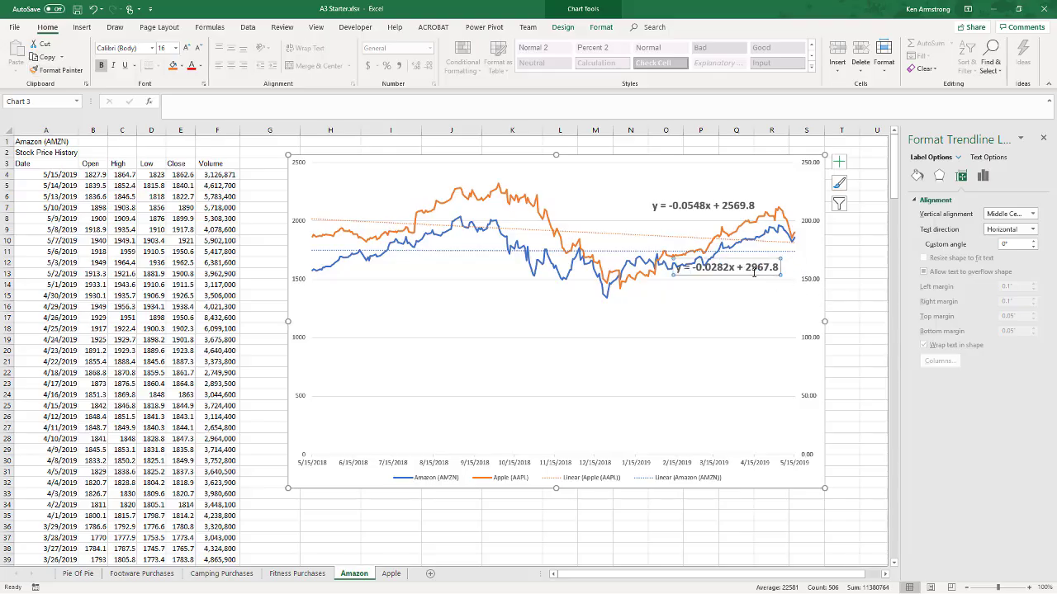
{"action": "left_click_drag", "start_coordinate": [751, 276], "coordinate": [749, 300]}
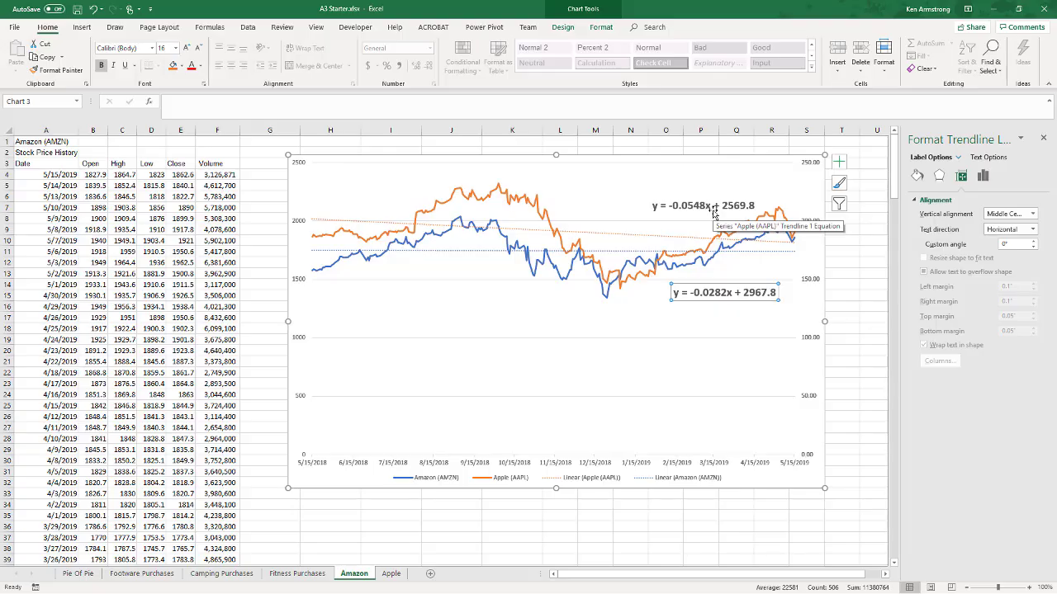
- Format the secondary vertical axis numbers with 0 decimal places and the 1000 separator
{"action": "key", "text": "Up"}
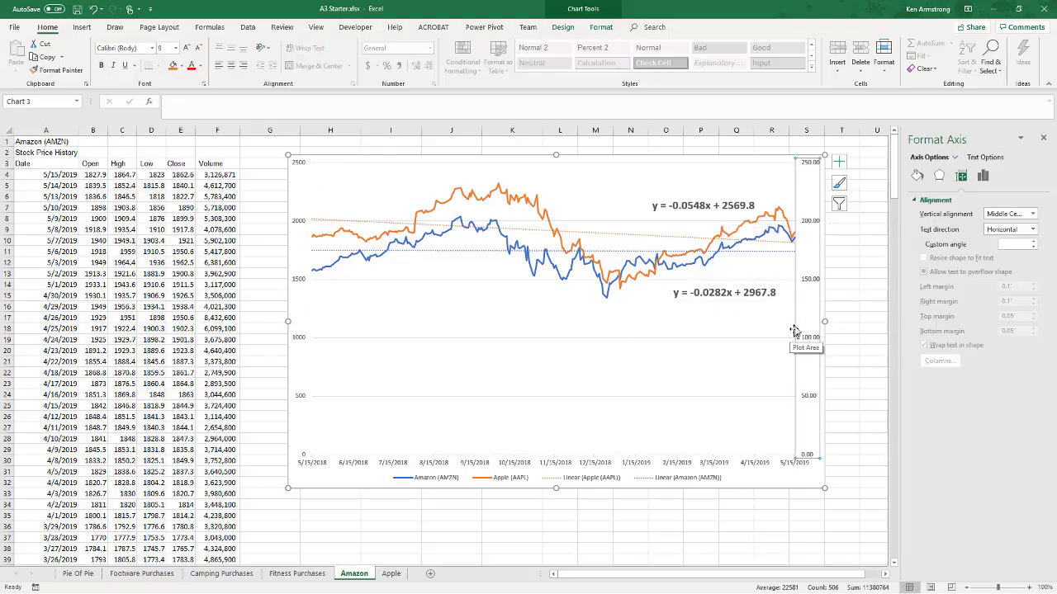
{"action": "right_click", "coordinate": [813, 282]}
{"action": "left_click", "coordinate": [858, 399]}
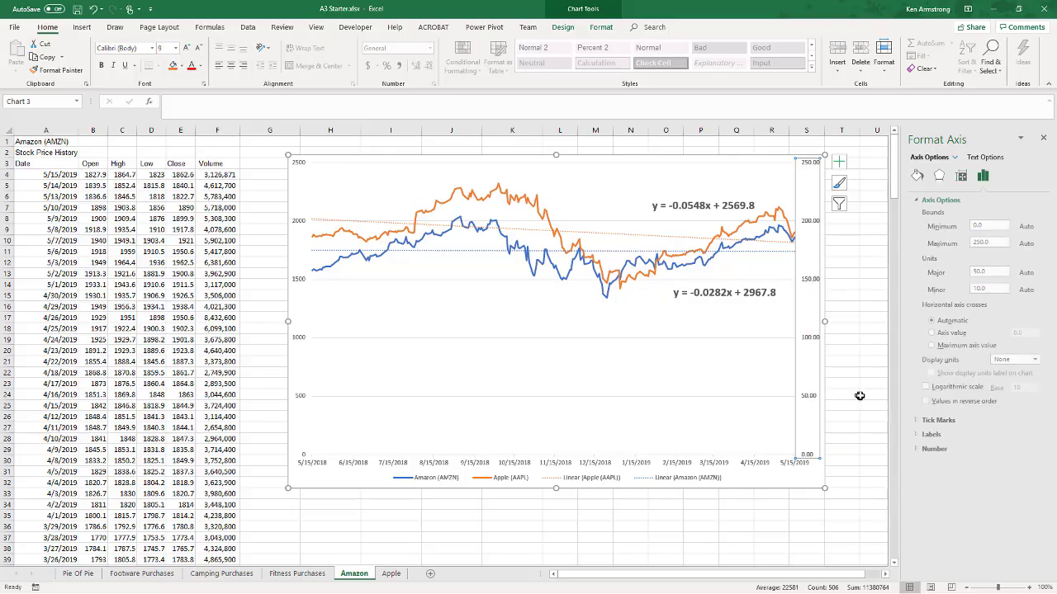
{"action": "left_click", "coordinate": [918, 435]}
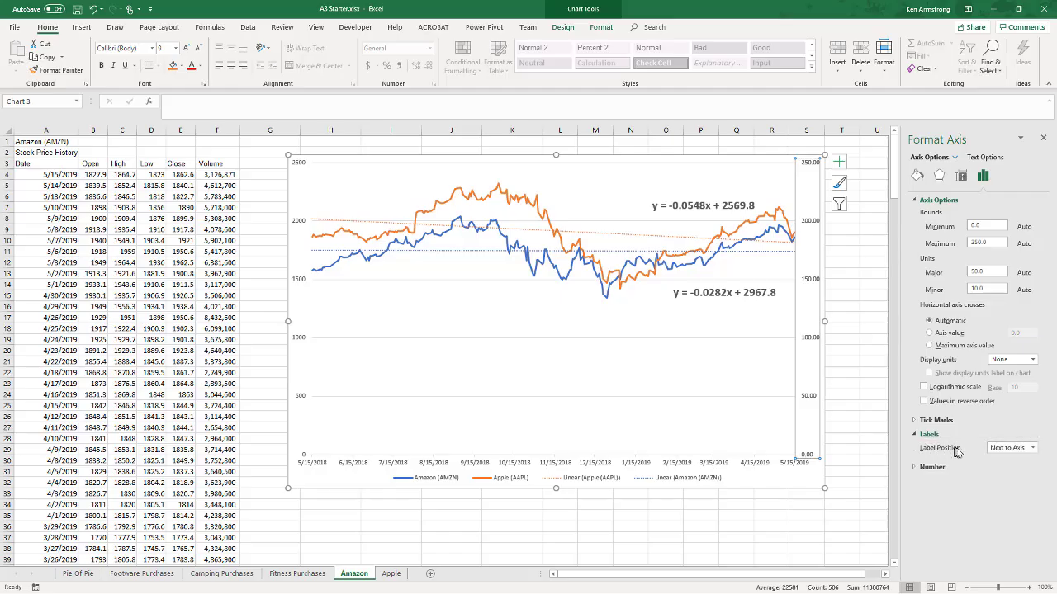
{"action": "left_click", "coordinate": [913, 467]}
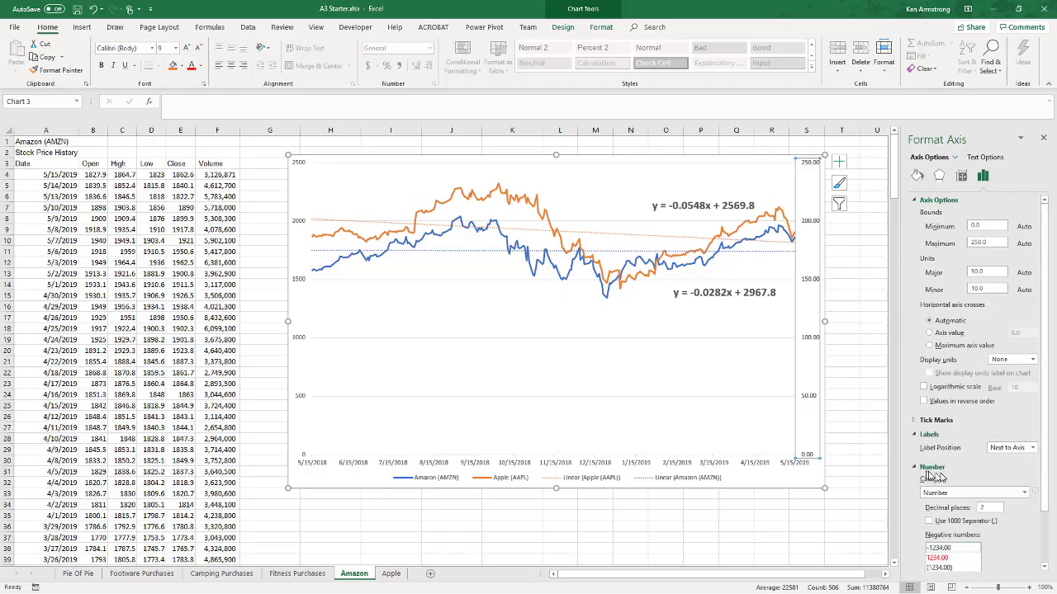
{"action": "scroll", "coordinate": [946, 464], "scroll_direction": "down", "scroll_amount": 1}
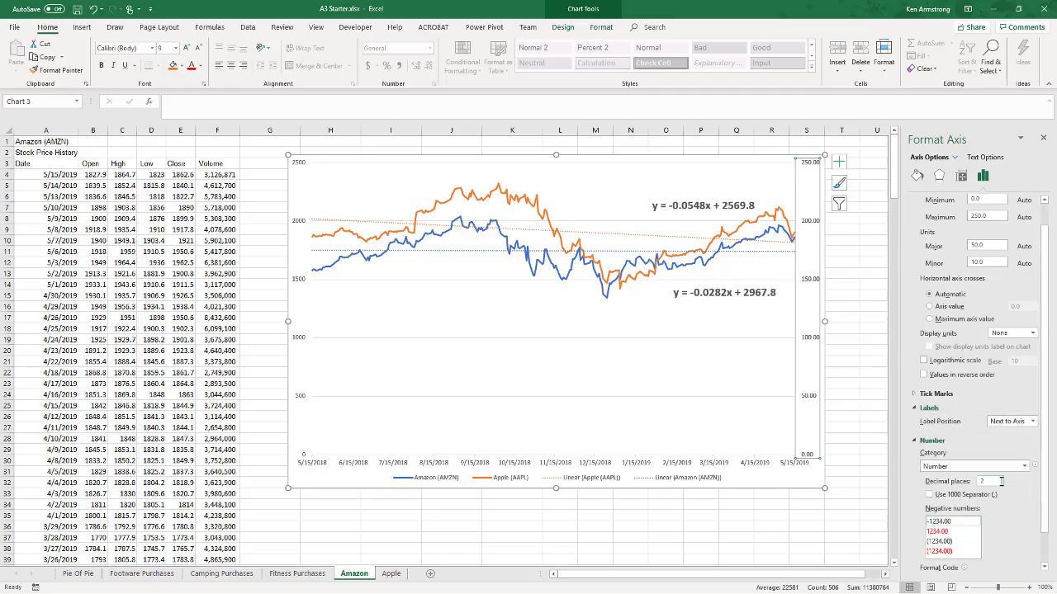
{"action": "double_click", "coordinate": [985, 479]}
{"action": "type", "text": "0"}
{"action": "left_click", "coordinate": [928, 494]}
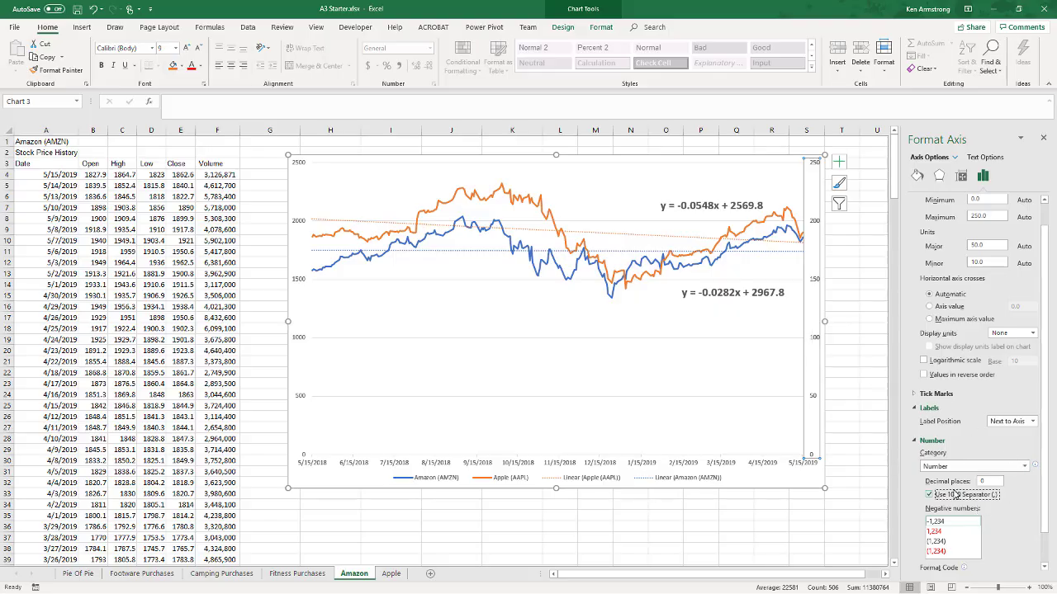
{"action": "left_click", "coordinate": [710, 396]}
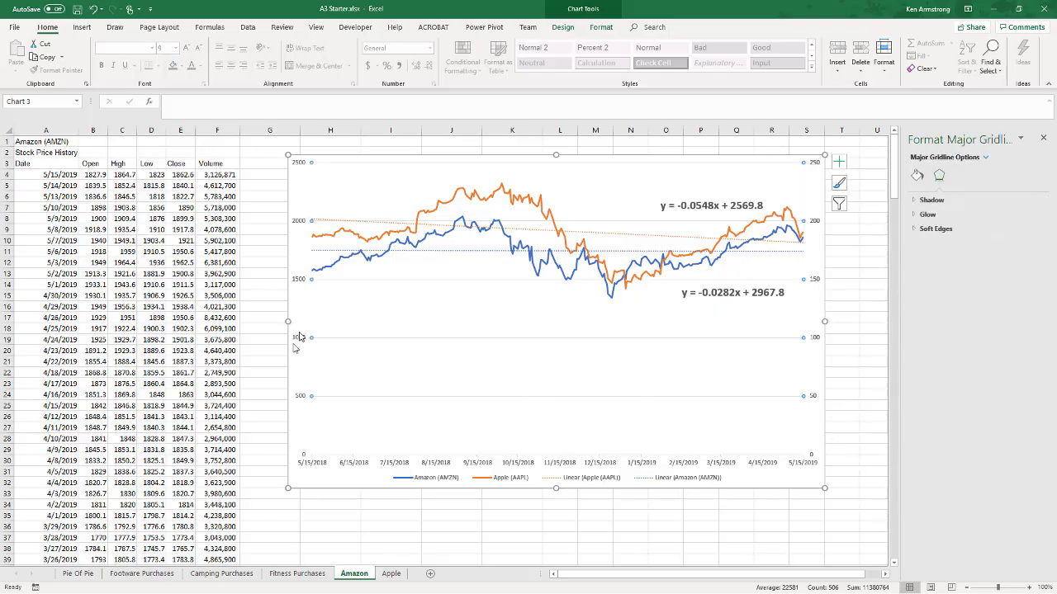
- Format the primary vertical axis with the Number category, keeping the 1000 separator, and 0 decimal places
{"action": "left_click", "coordinate": [302, 339]}
{"action": "right_click", "coordinate": [299, 278]}
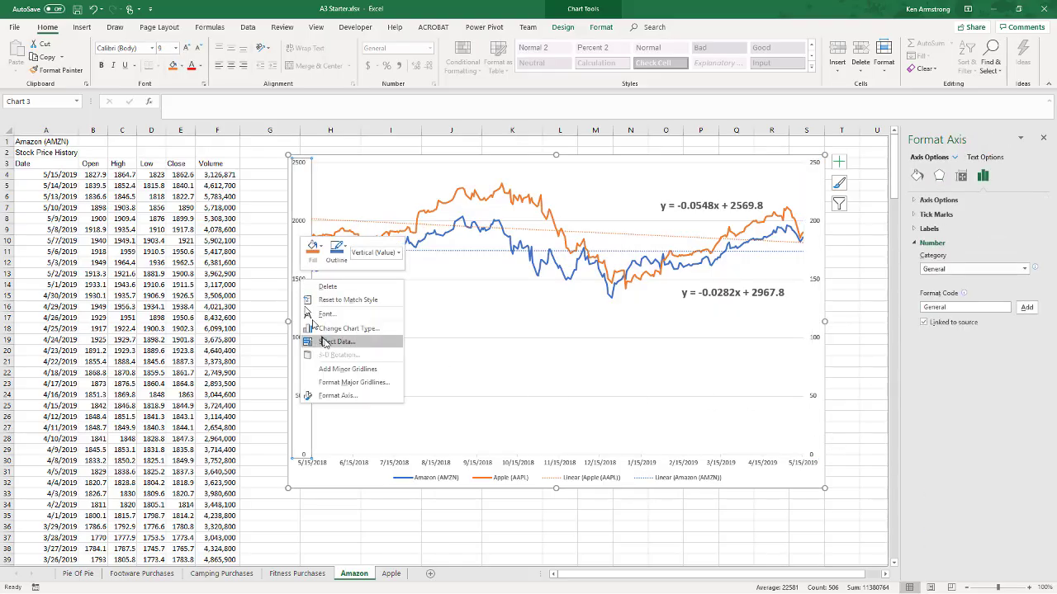
{"action": "left_click", "coordinate": [356, 399]}
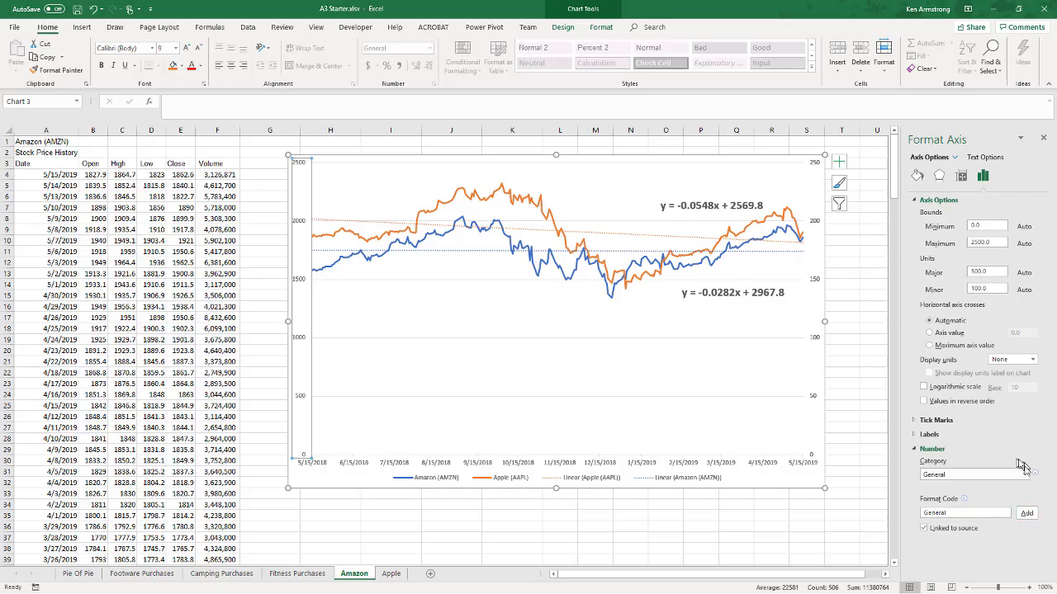
{"action": "left_click", "coordinate": [1024, 475]}
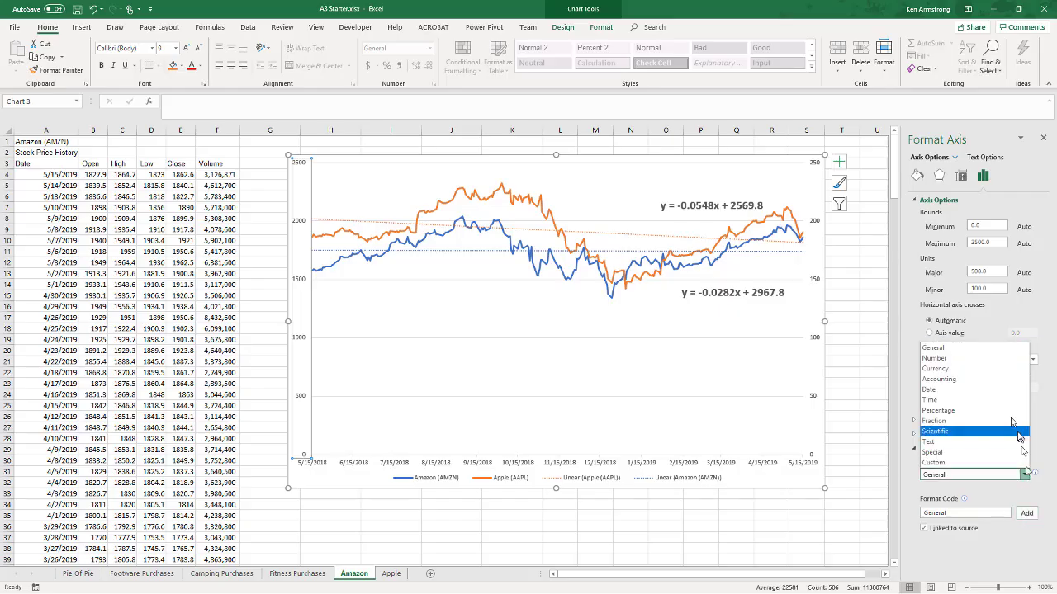
{"action": "left_click", "coordinate": [958, 359]}
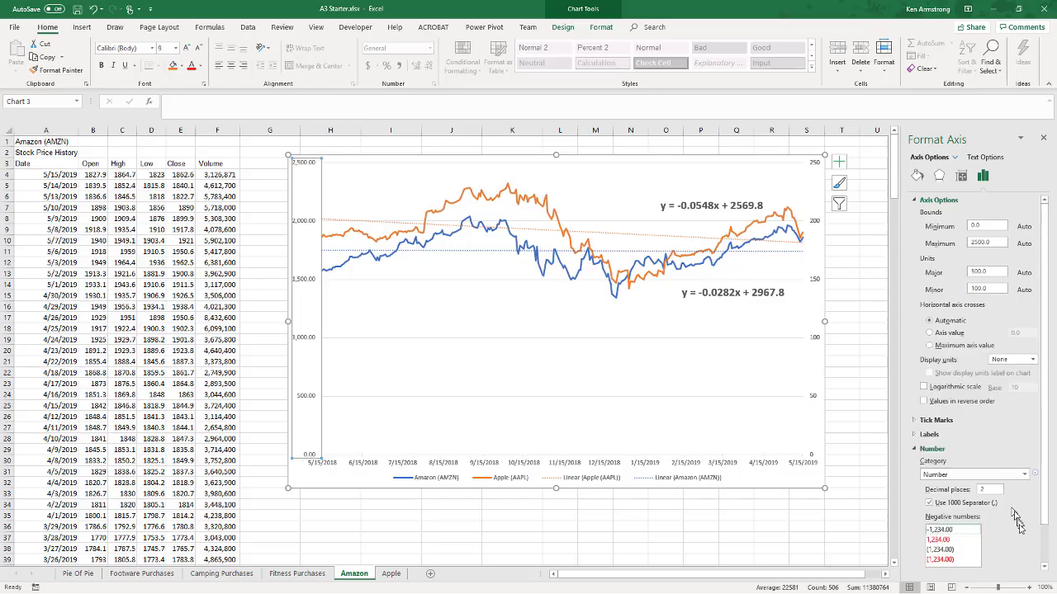
{"action": "double_click", "coordinate": [992, 488]}
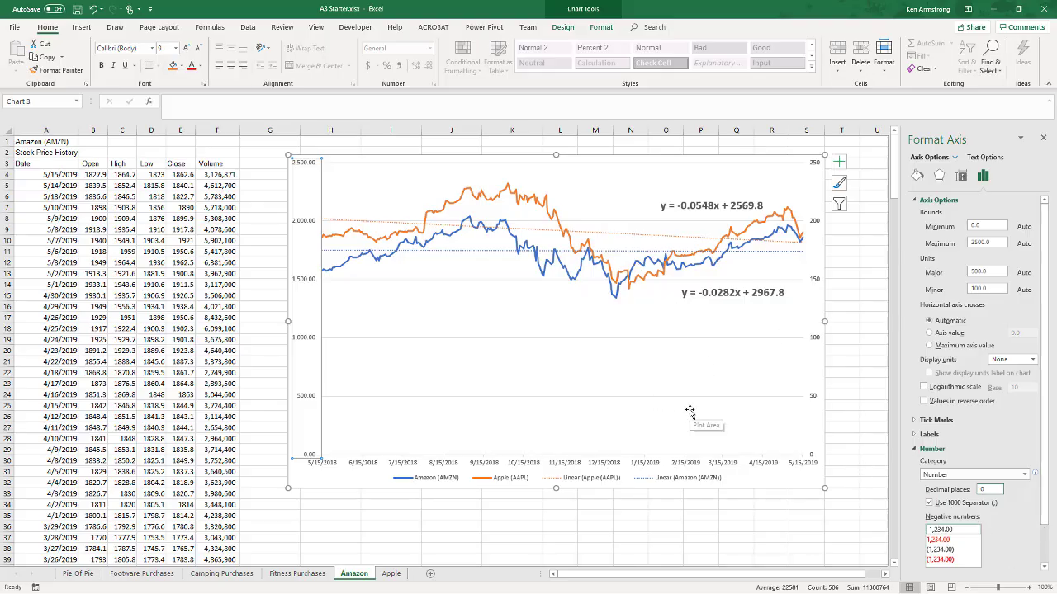
{"action": "key", "text": "Return"}
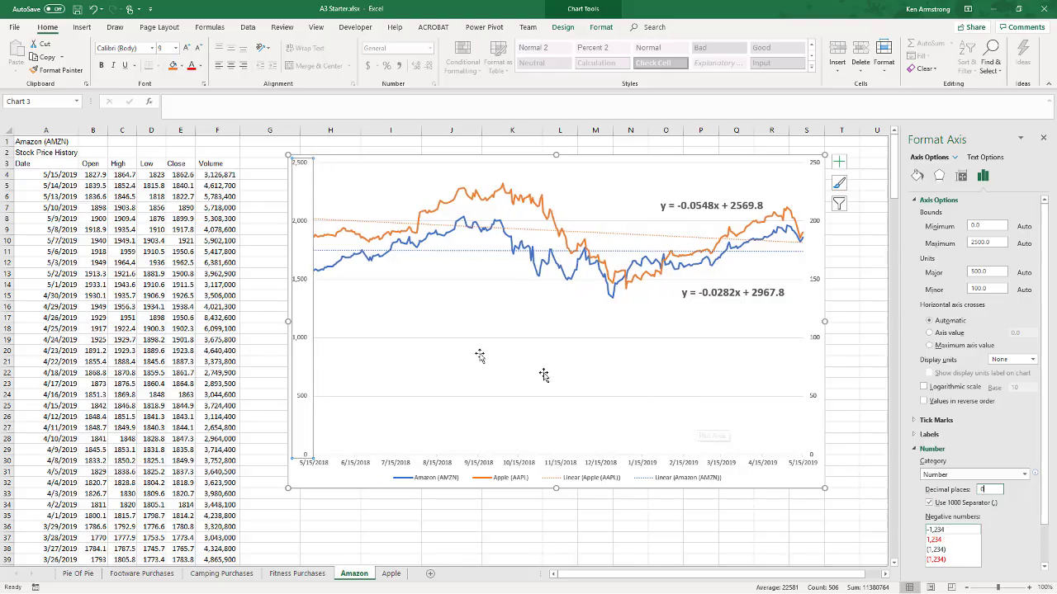